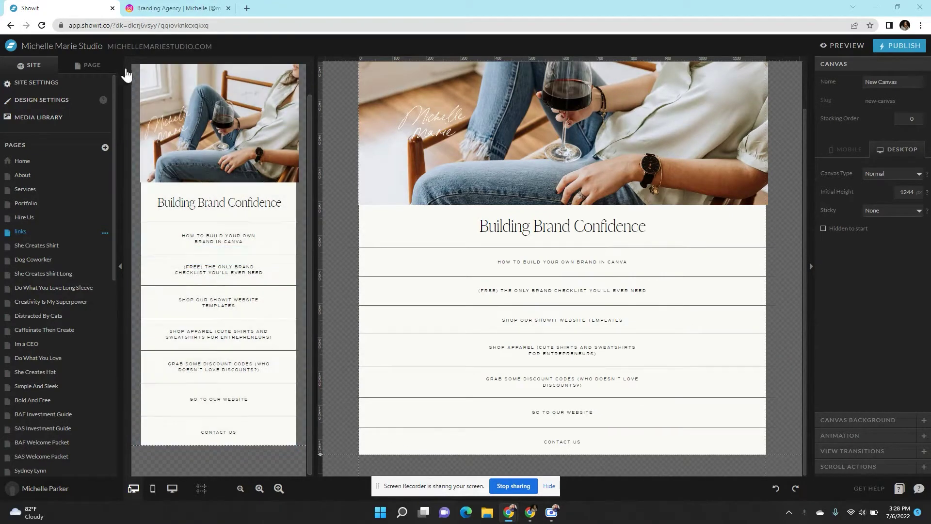
Scroll through the studio's Instagram profile, then return to the Showit editor
click(165, 7)
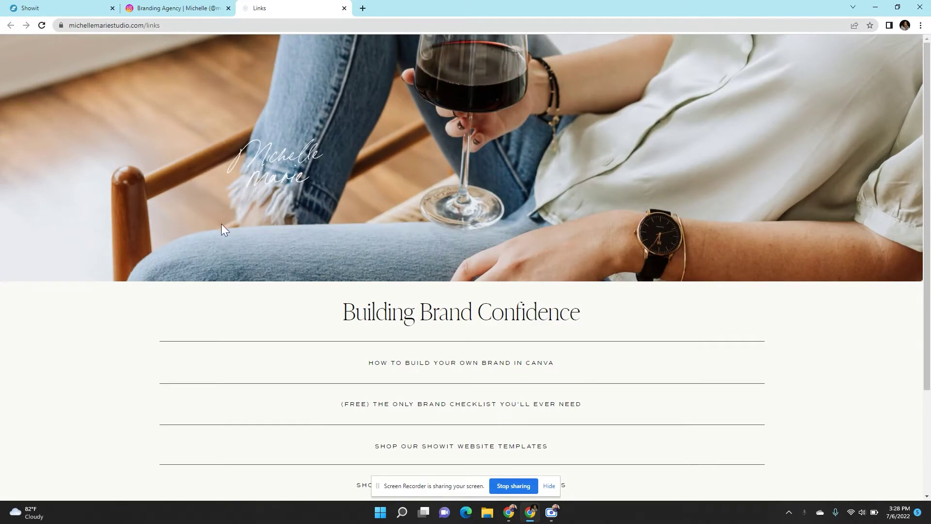
scroll(223, 225, down, 3)
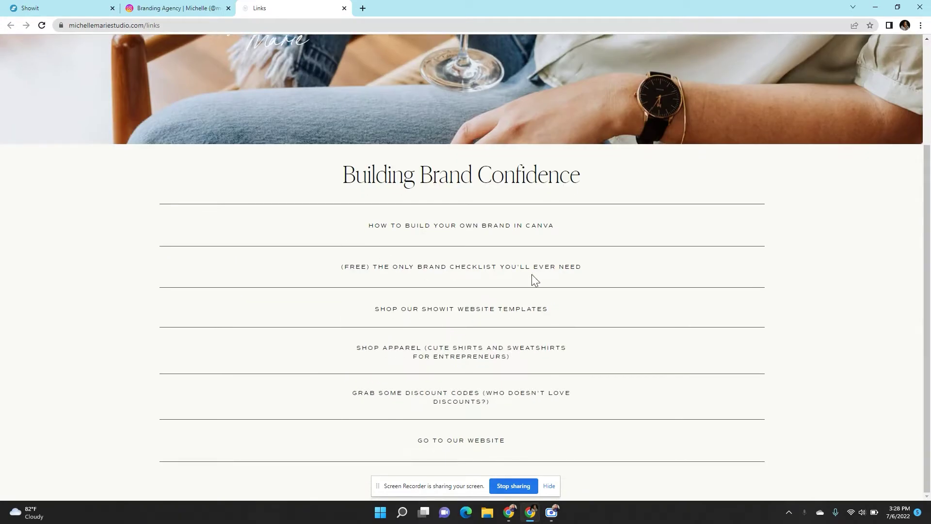
click(549, 485)
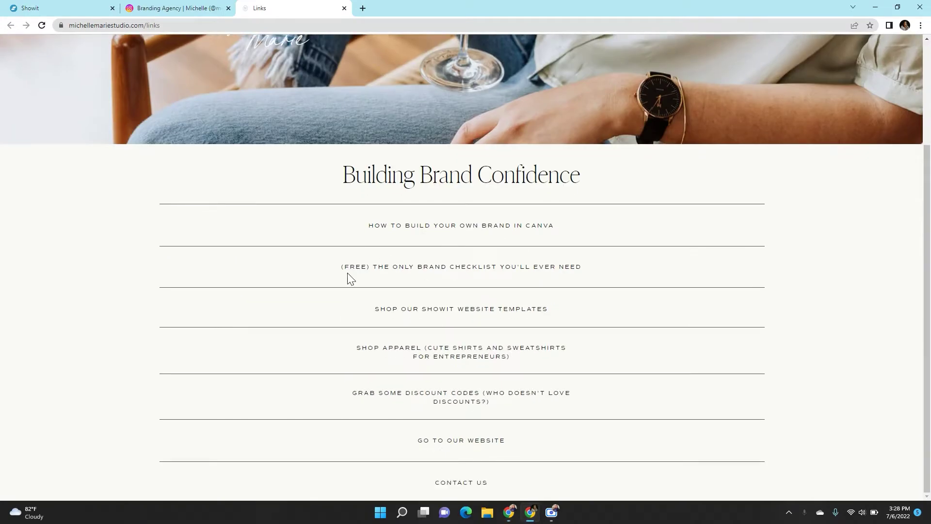
click(56, 7)
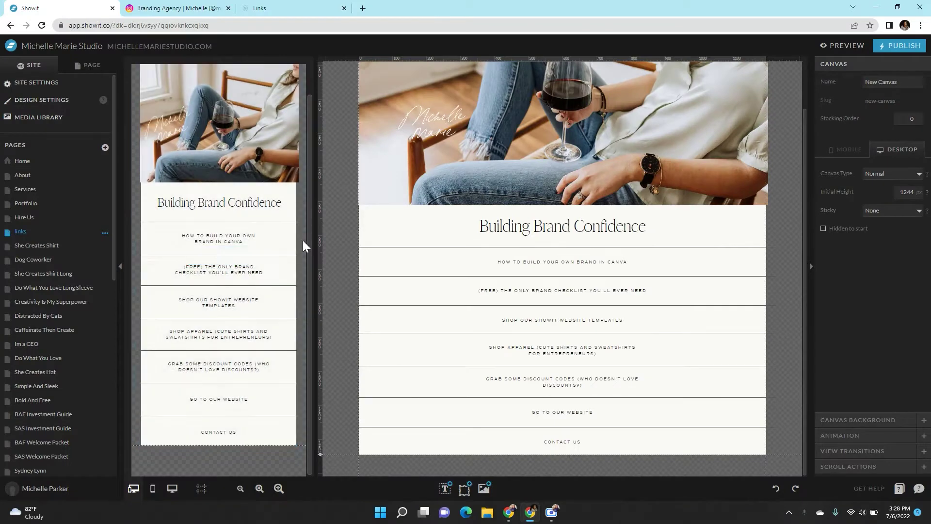
View the live michellemariestudio.com/links page and put the cursor in its address
click(259, 7)
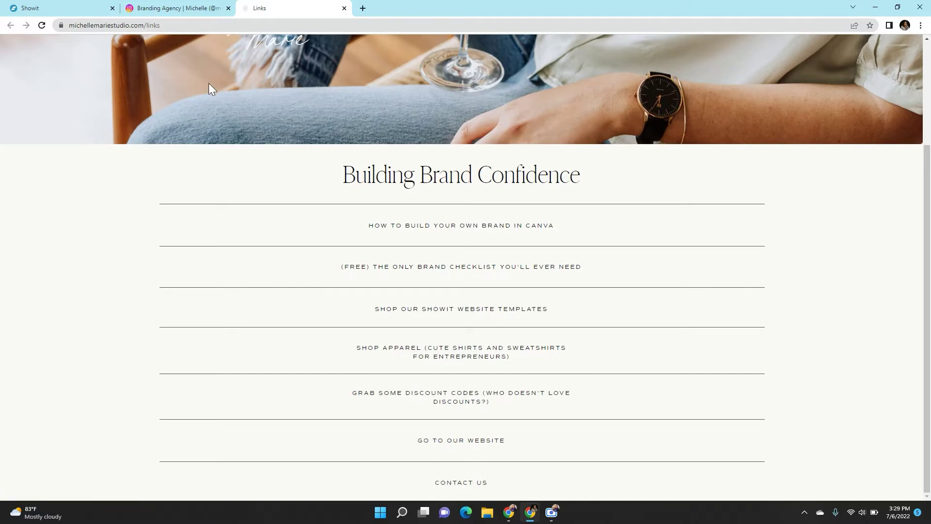
click(183, 25)
click(209, 27)
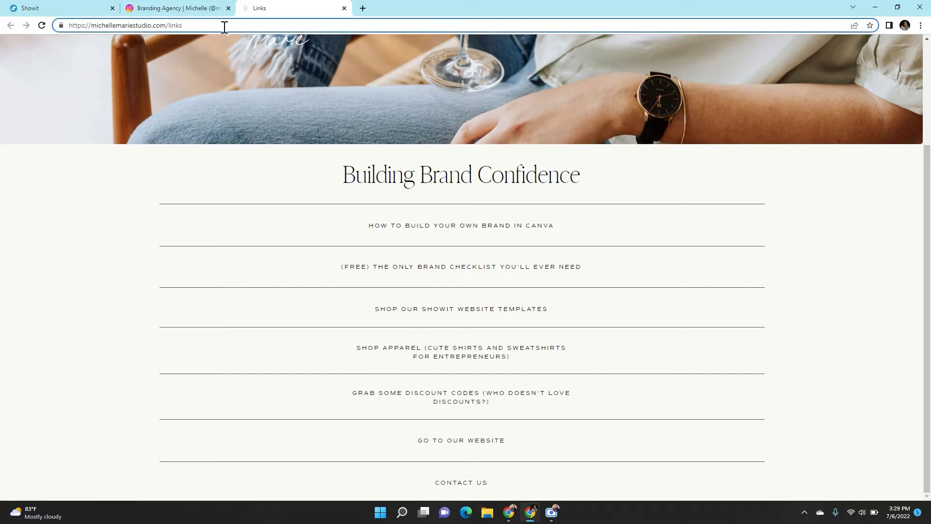
Load the studio homepage by removing 'links' from the URL and scroll through it
key(BackSpace)
key(BackSpace)
key(BackSpace)
key(BackSpace)
key(BackSpace)
key(Return)
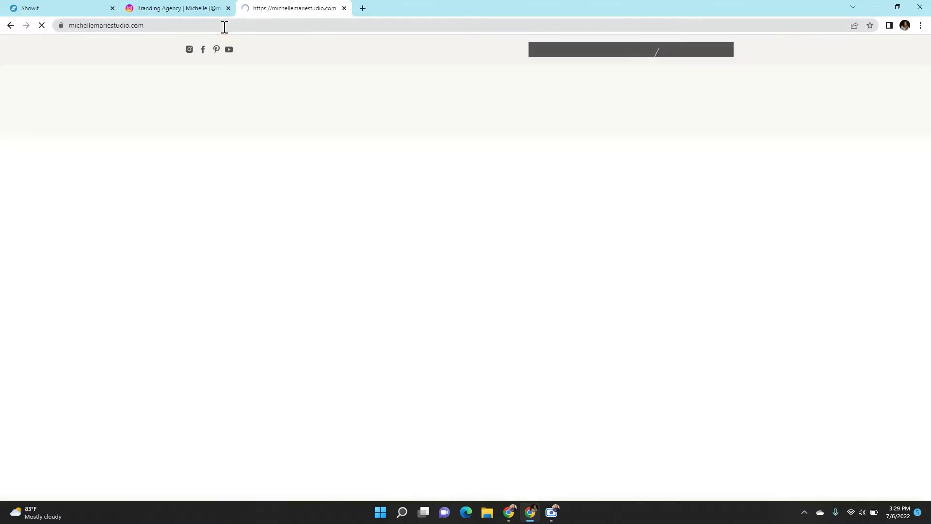
scroll(232, 241, down, 10)
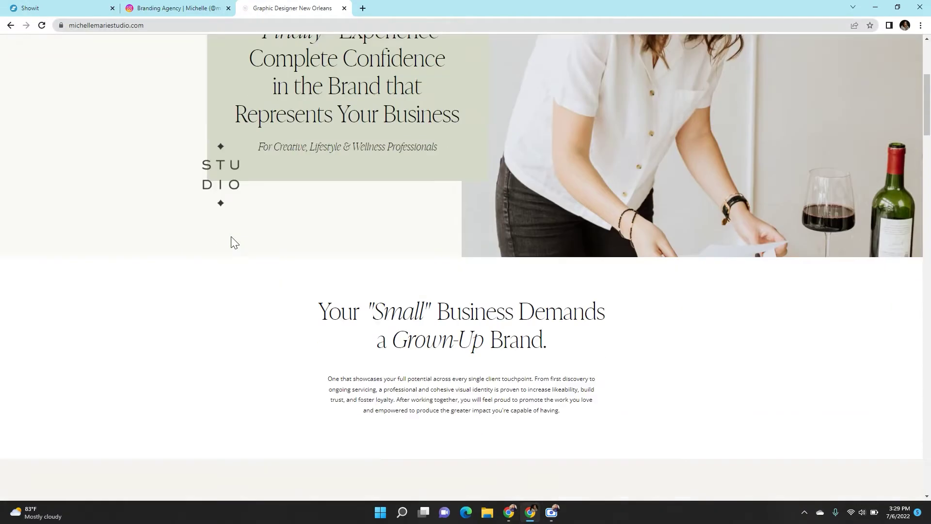
scroll(232, 260, up, 10)
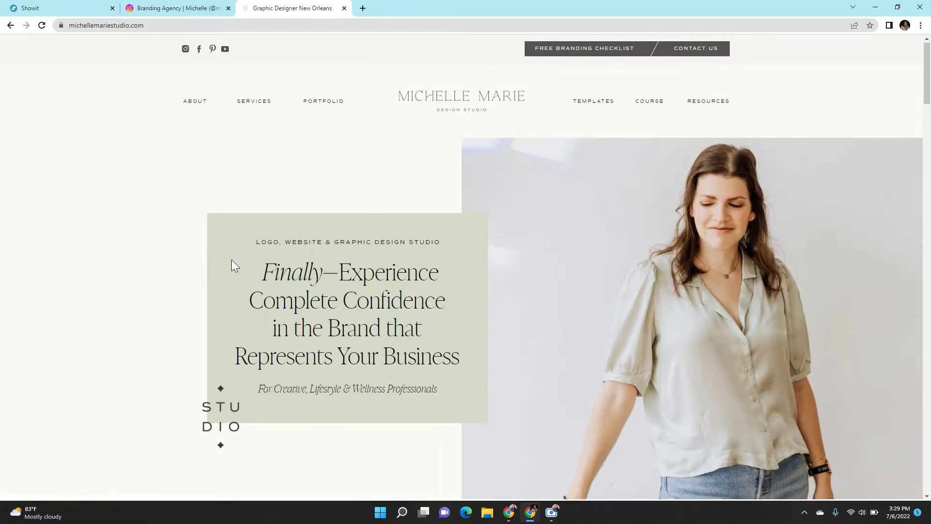
Go back to the live links page, then return to the Showit editor's page options
click(11, 25)
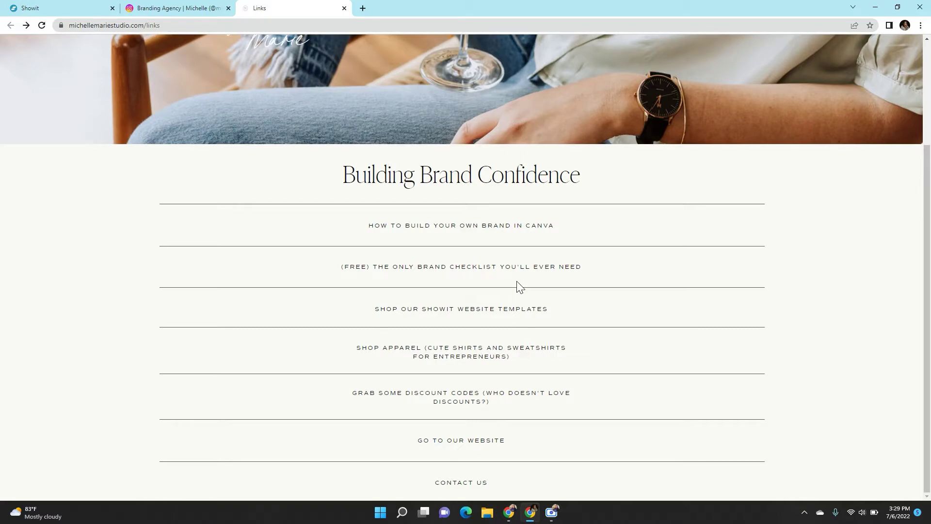
click(79, 7)
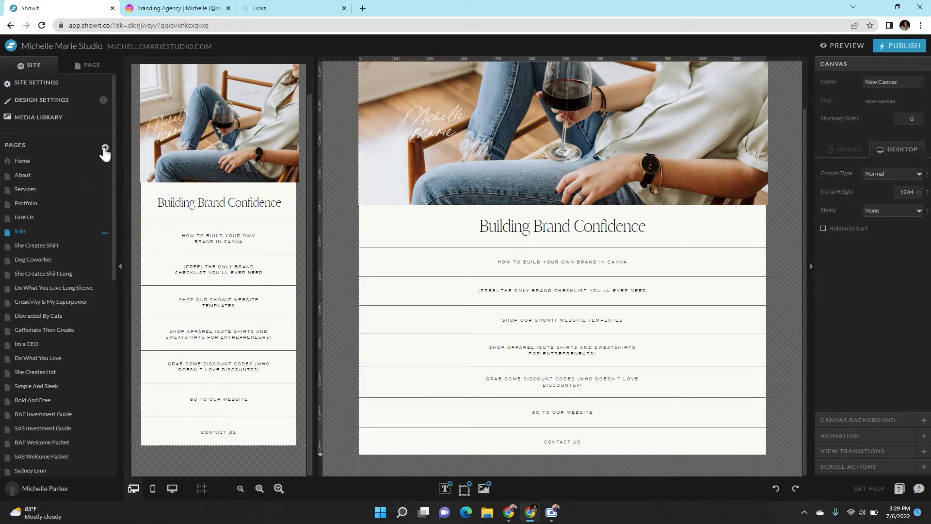
click(105, 148)
Add a blank new page and zoom its desktop canvas out a step
click(104, 173)
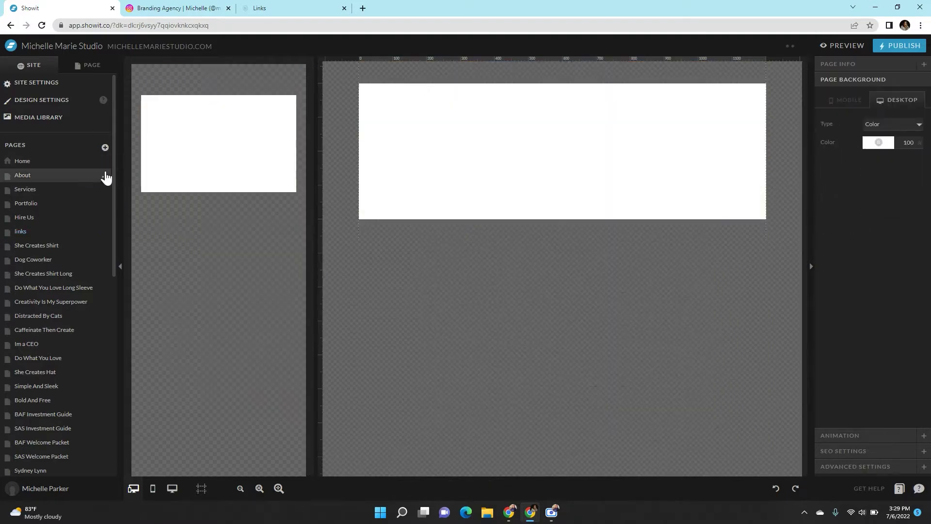
scroll(70, 259, down, 8)
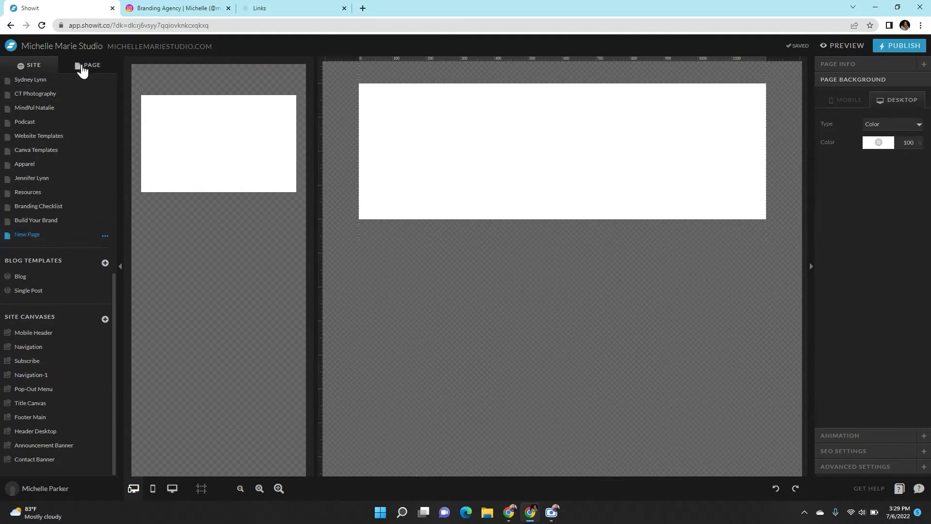
click(85, 65)
click(262, 180)
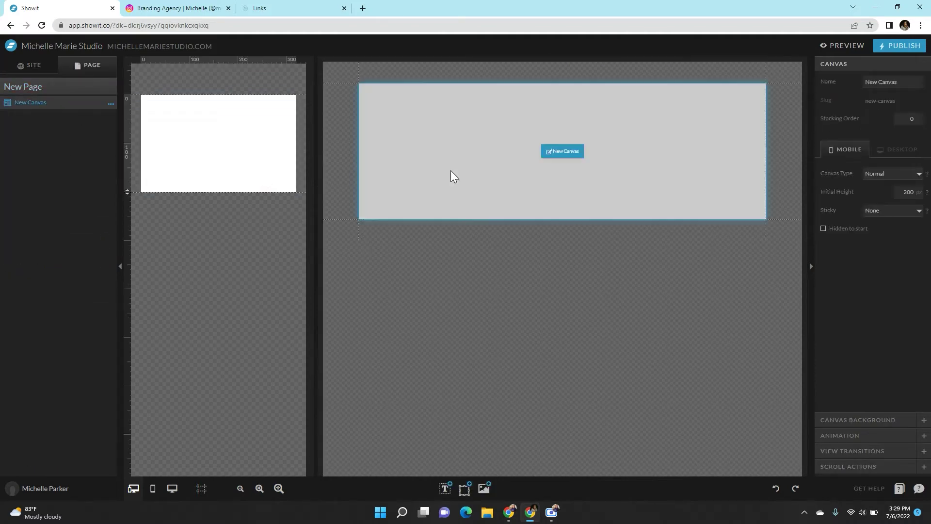
click(451, 173)
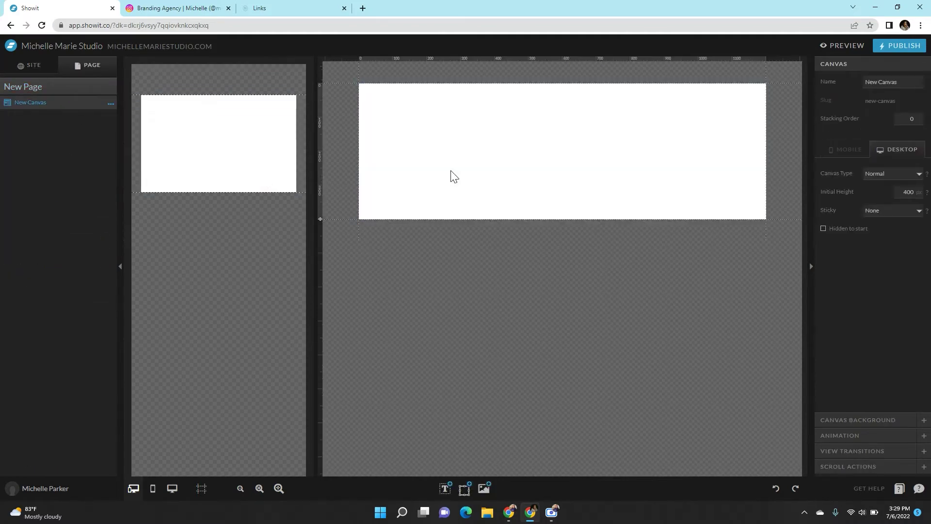
click(237, 492)
click(276, 495)
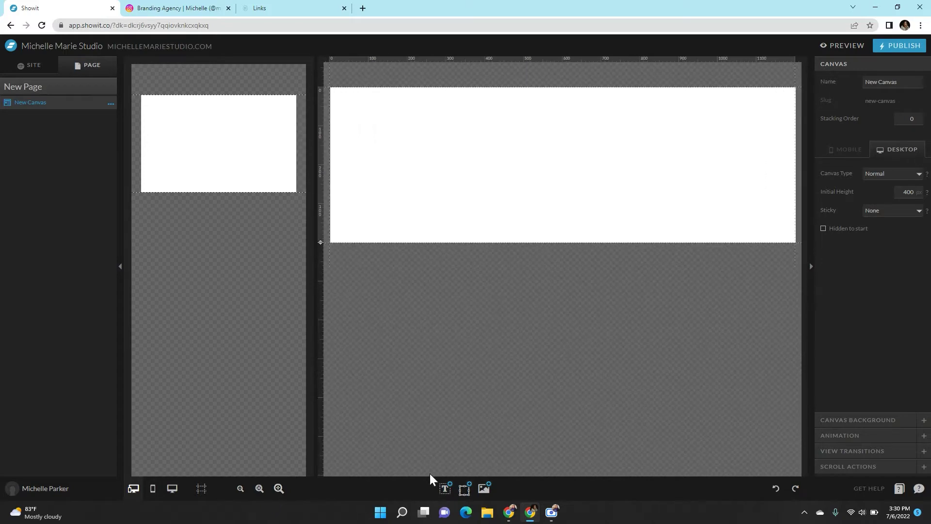
click(239, 488)
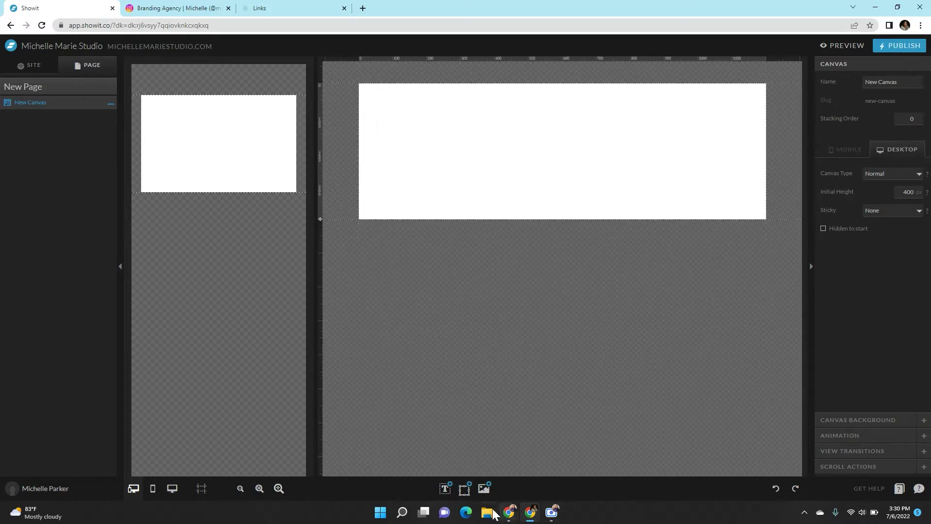
Place the MichelleMarieStudio-105.jpg portrait from the Michelle folder on the page
click(484, 488)
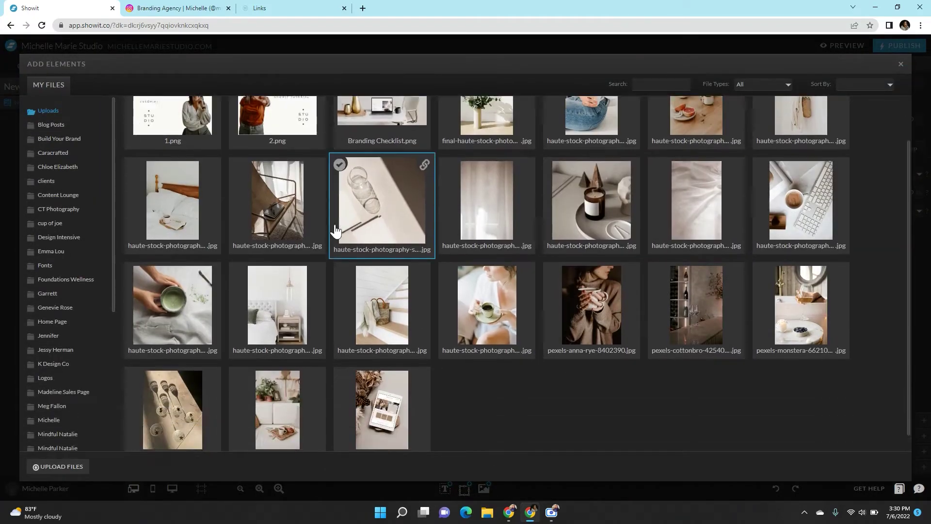
click(47, 422)
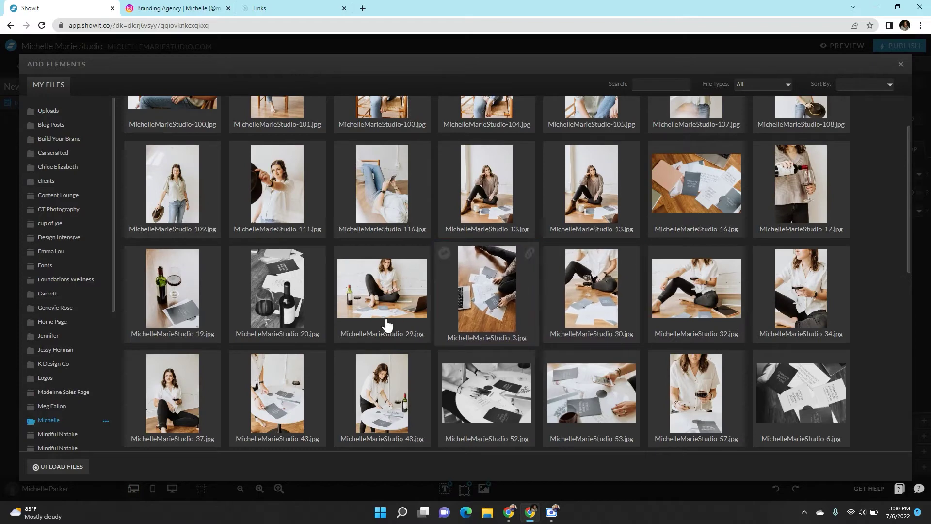
scroll(852, 320, up, 2)
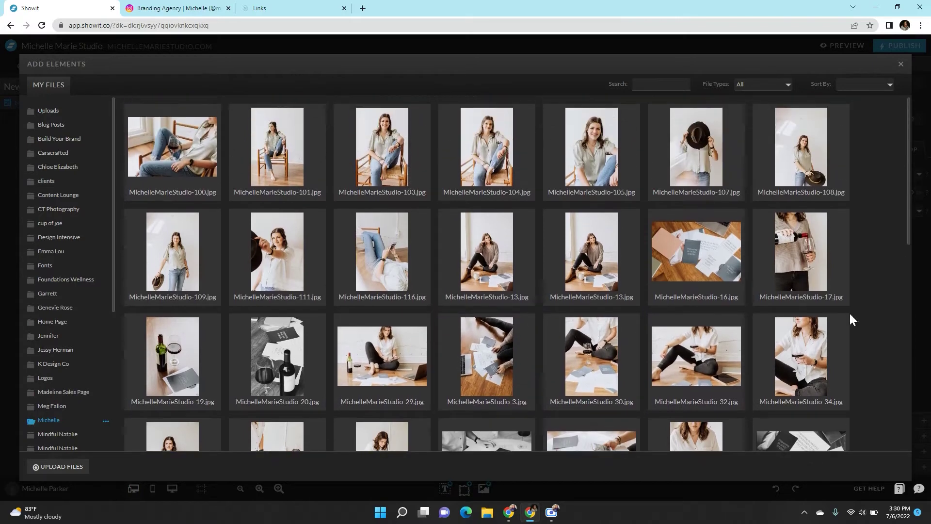
click(526, 267)
click(606, 155)
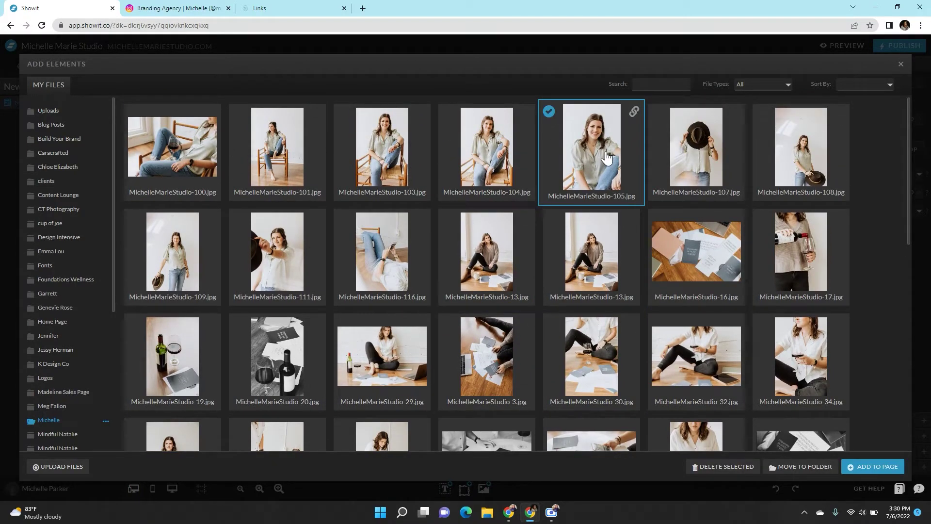
click(858, 467)
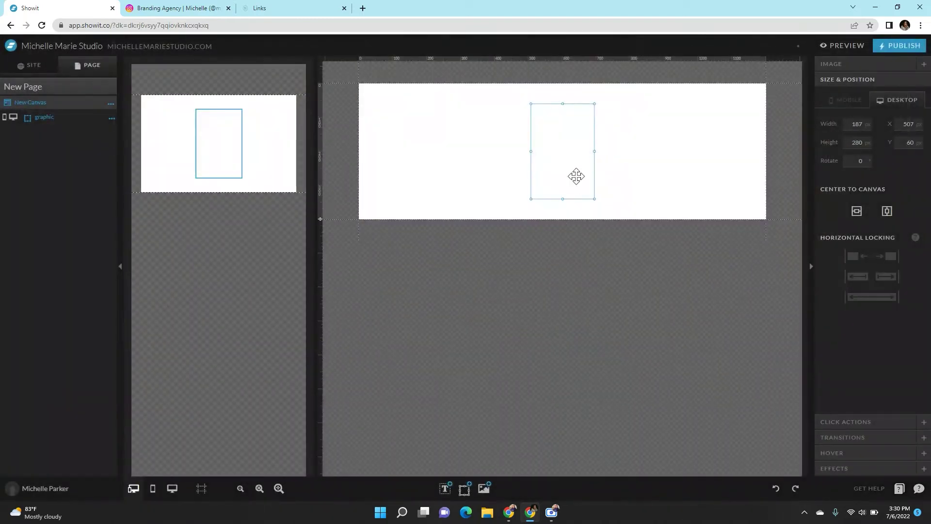
Make the desktop canvas taller and enlarge the portrait from the top-left corner to fill its height
drag(321, 219, 338, 294)
drag(540, 165, 370, 146)
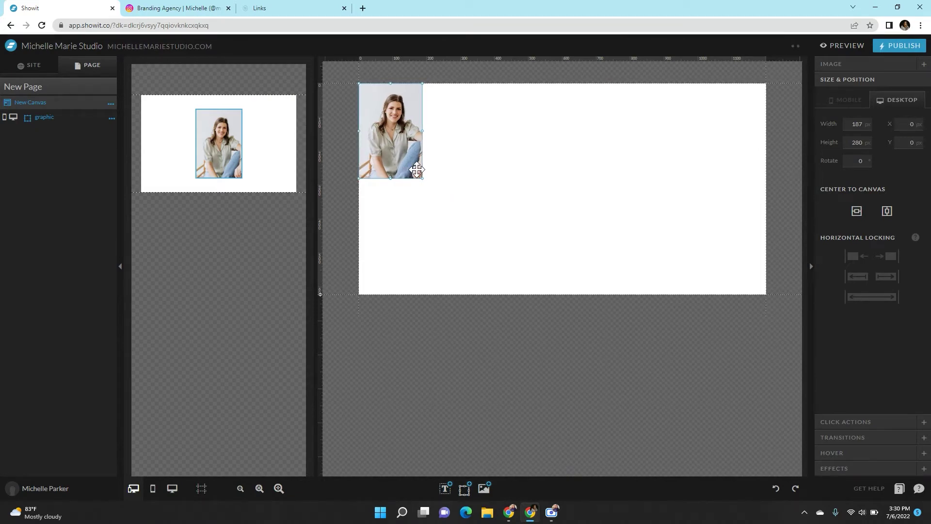
drag(423, 178, 549, 295)
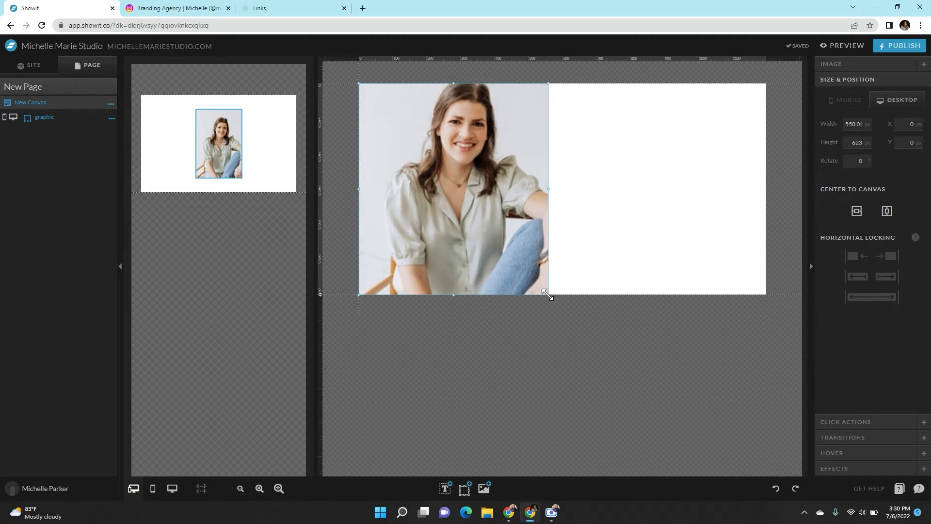
click(581, 239)
On mobile, heighten the canvas and widen the portrait to the full canvas width, 322 × 299 px
click(189, 176)
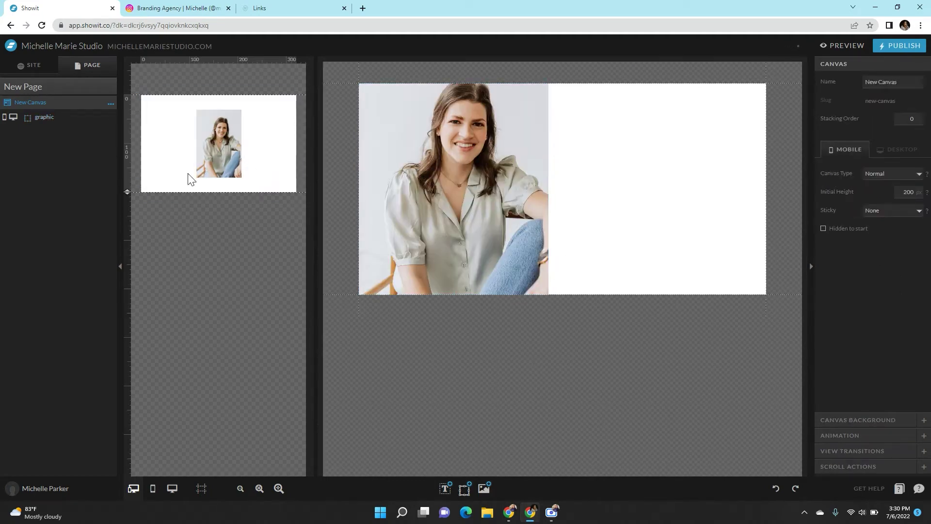
drag(133, 192, 127, 239)
drag(214, 149, 156, 134)
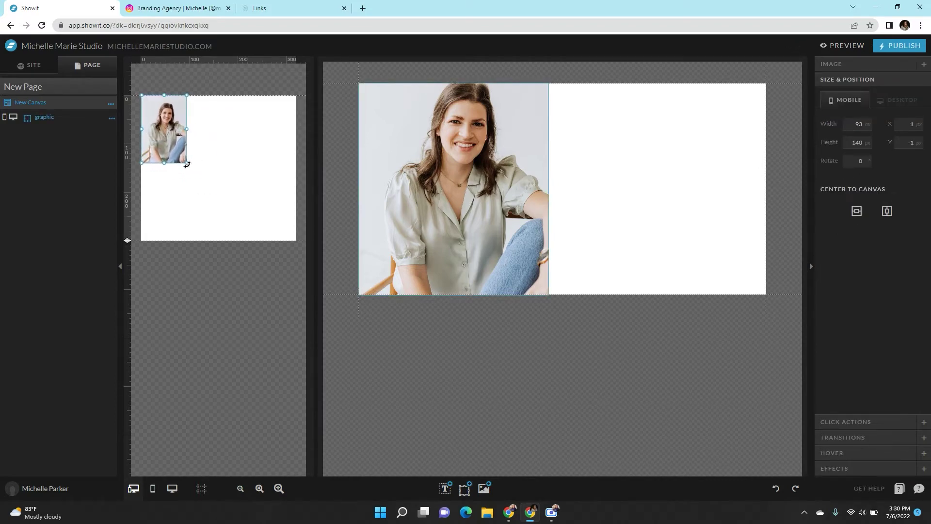
drag(187, 163, 297, 240)
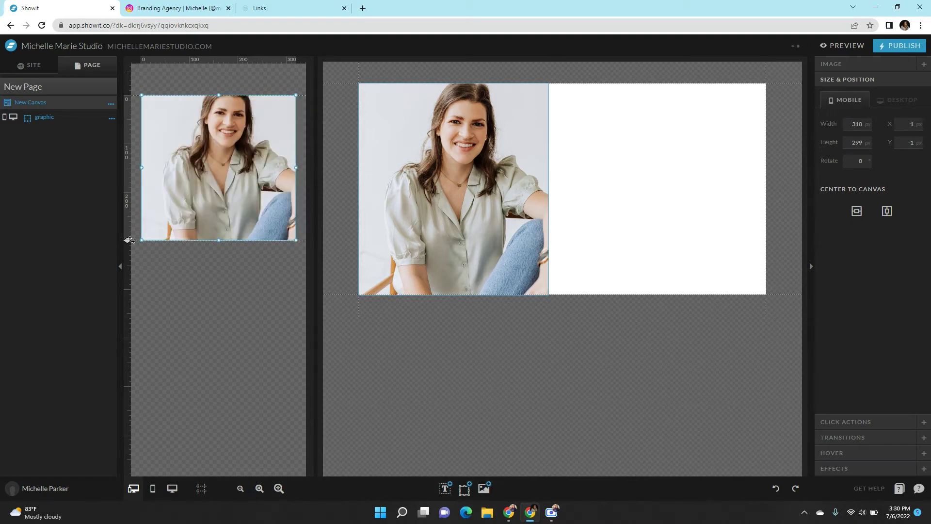
drag(124, 239, 151, 377)
click(294, 304)
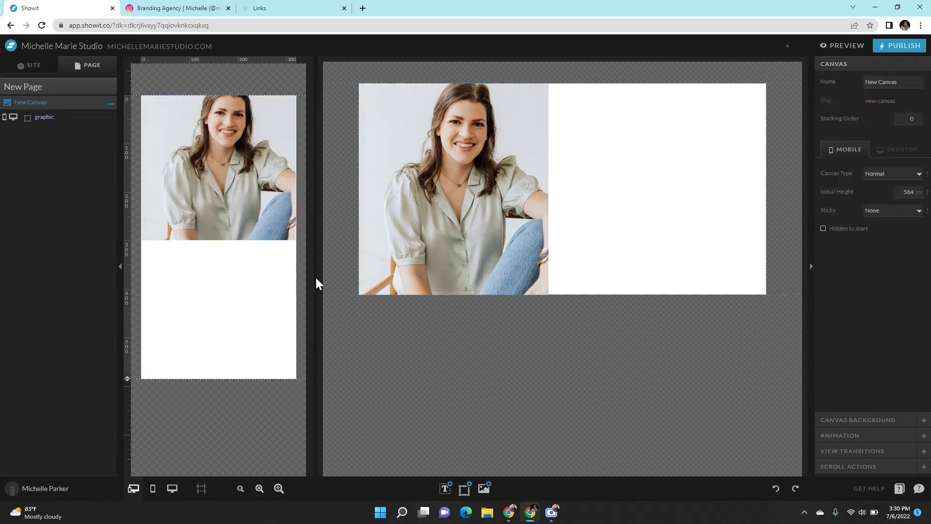
click(294, 171)
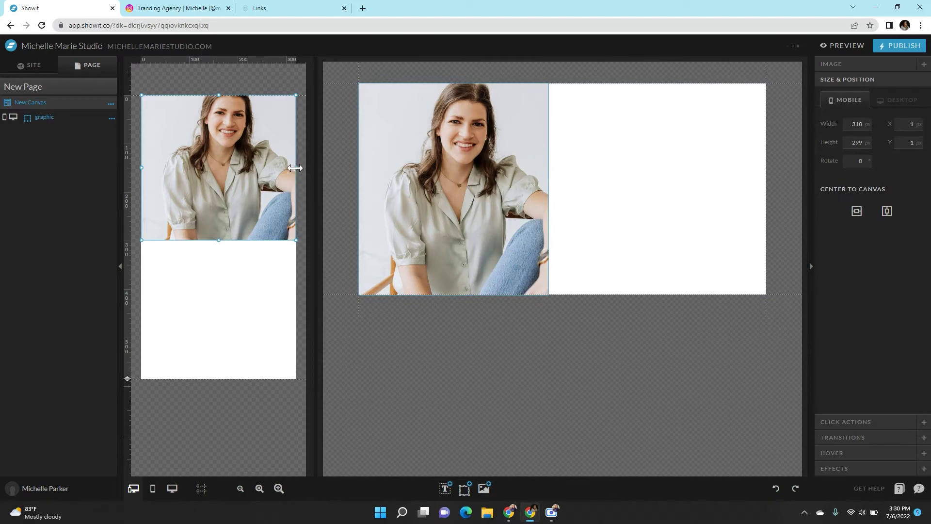
drag(295, 168, 297, 168)
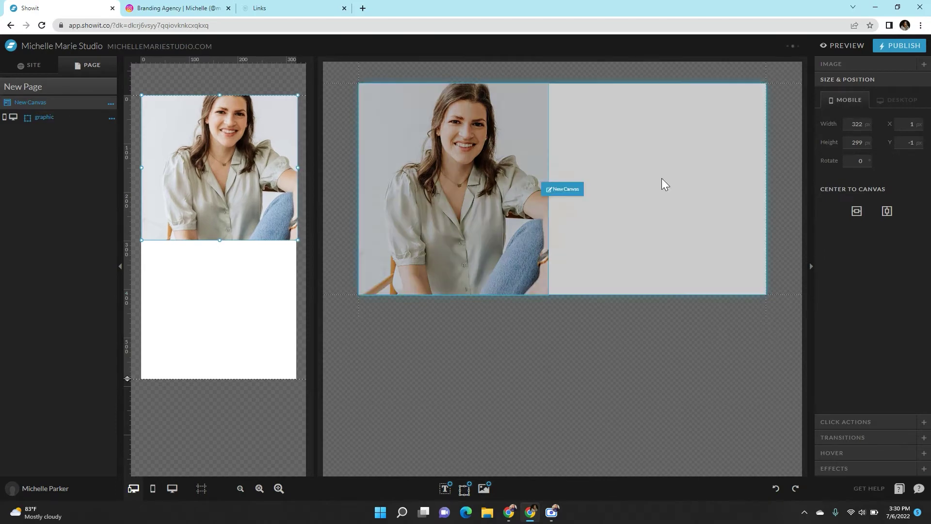
click(661, 179)
Add a left-aligned Title reading 'Take Your Pick' on one line atop the white half
mouse_move(445, 488)
click(445, 431)
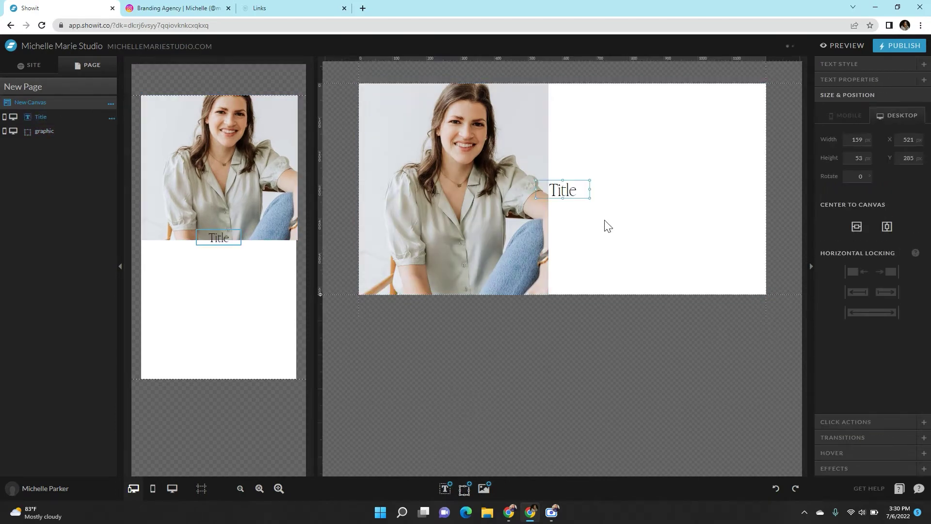
drag(570, 196, 609, 129)
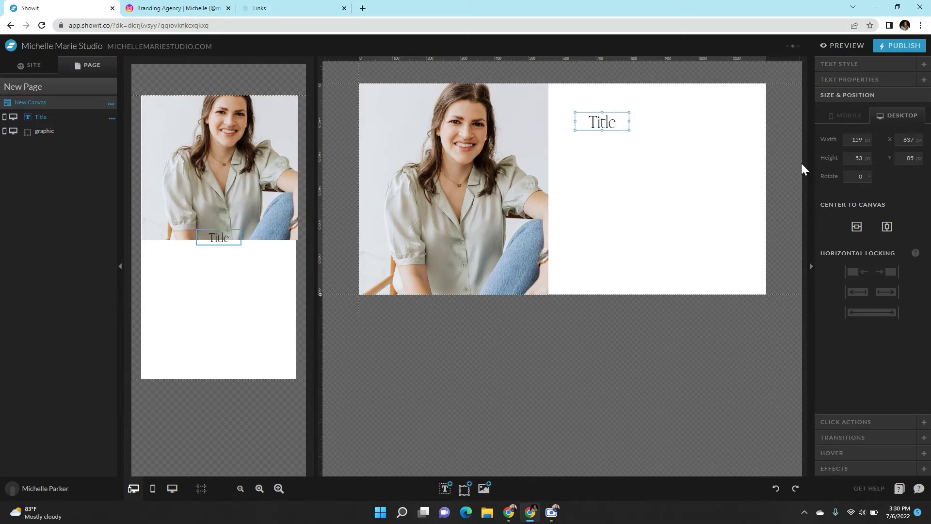
click(868, 64)
click(867, 238)
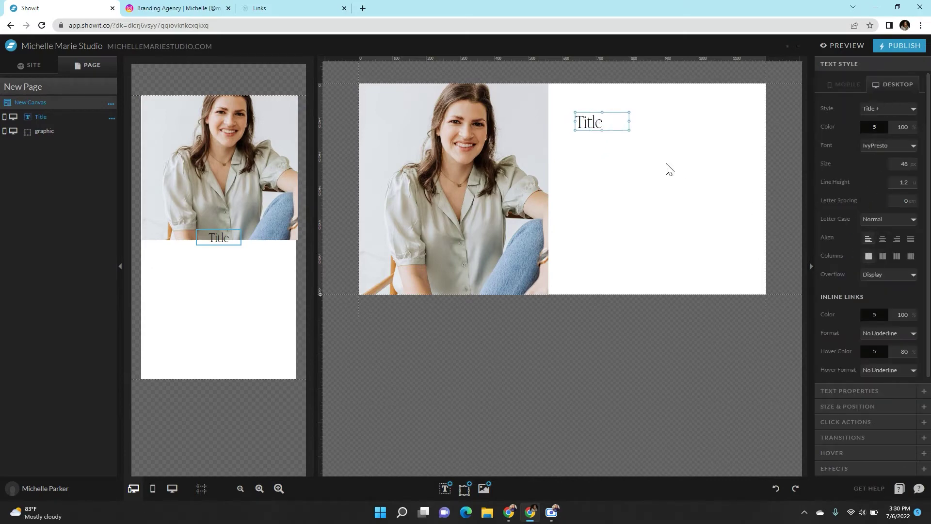
double_click(607, 127)
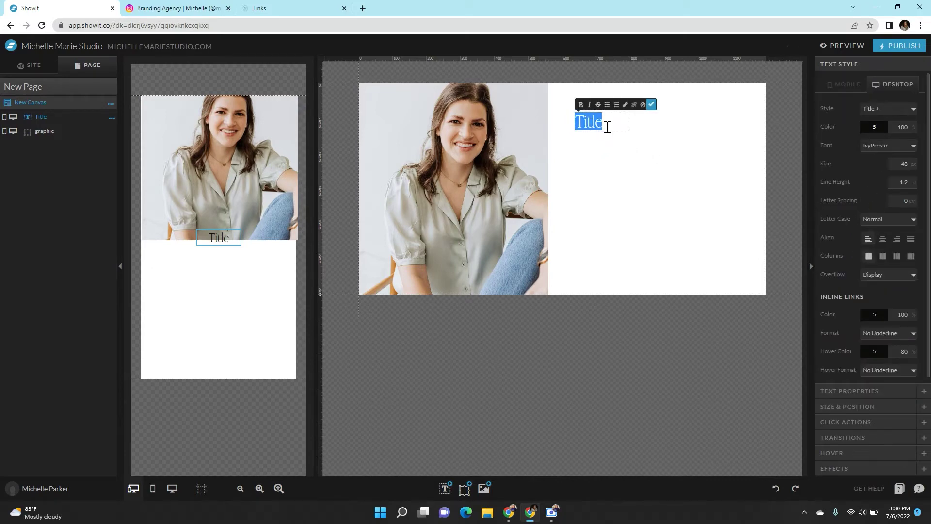
text(Take Your Pick)
click(652, 104)
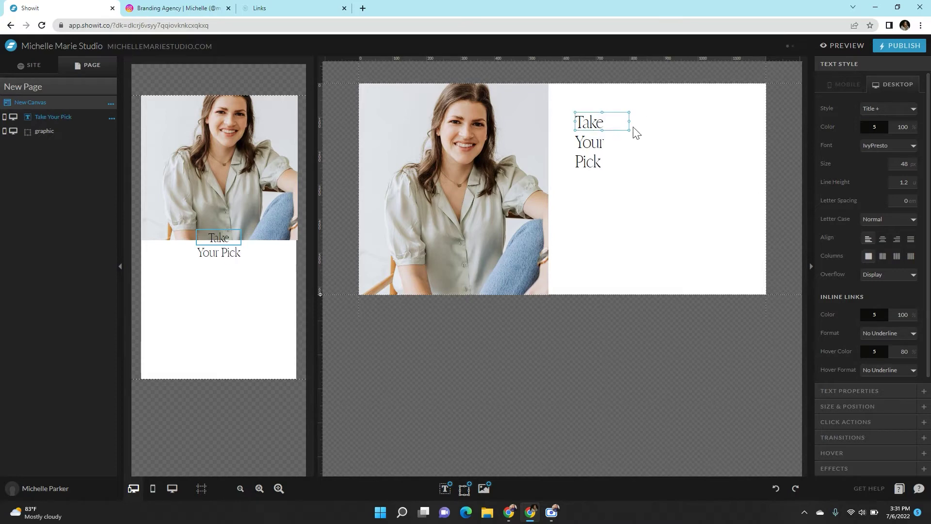
drag(629, 121, 673, 122)
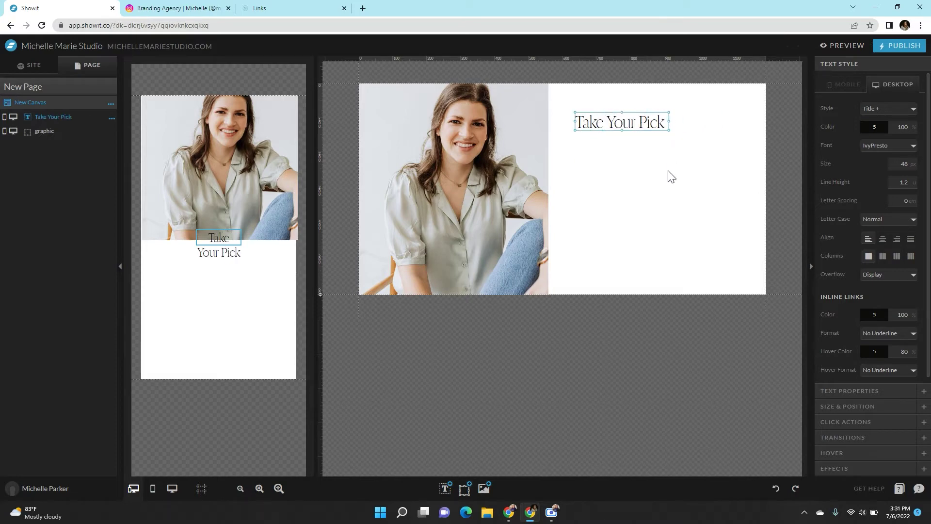
click(596, 174)
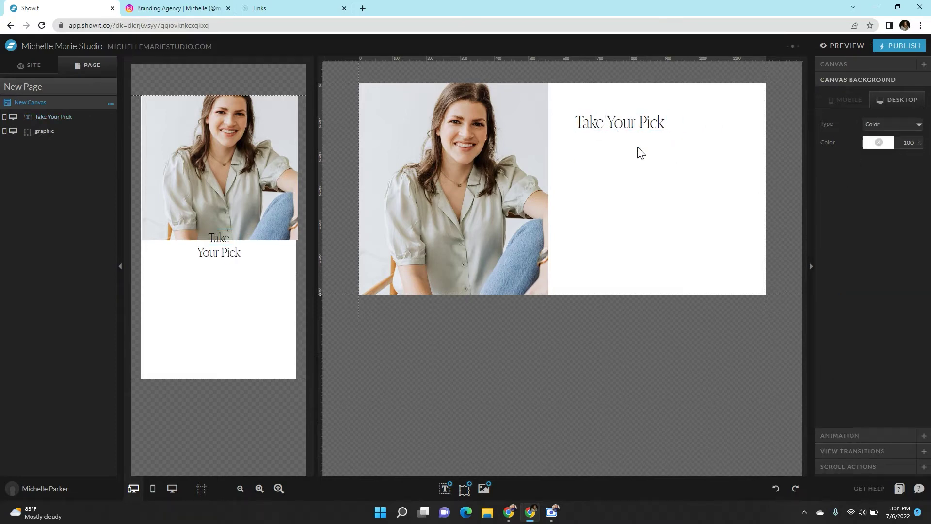
Add a Heading text box just below 'Take Your Pick'
mouse_move(445, 487)
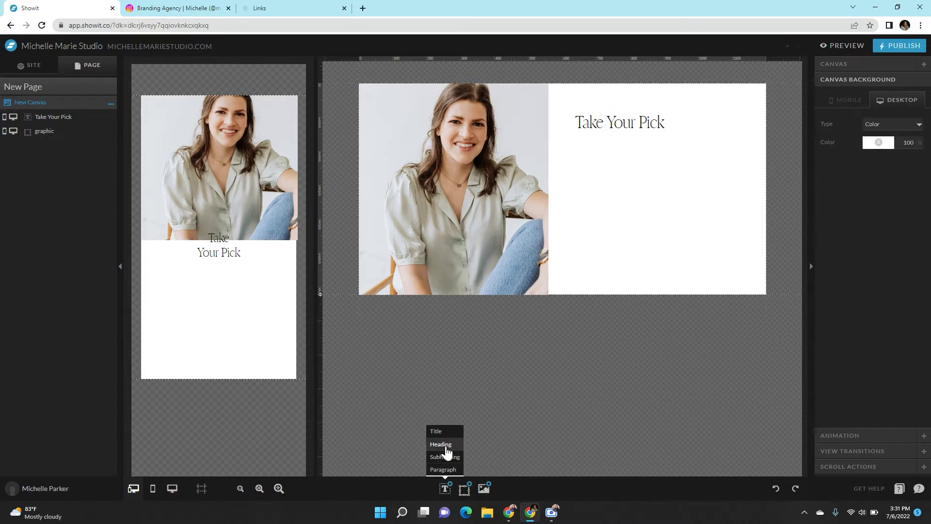
click(446, 445)
drag(548, 189, 705, 147)
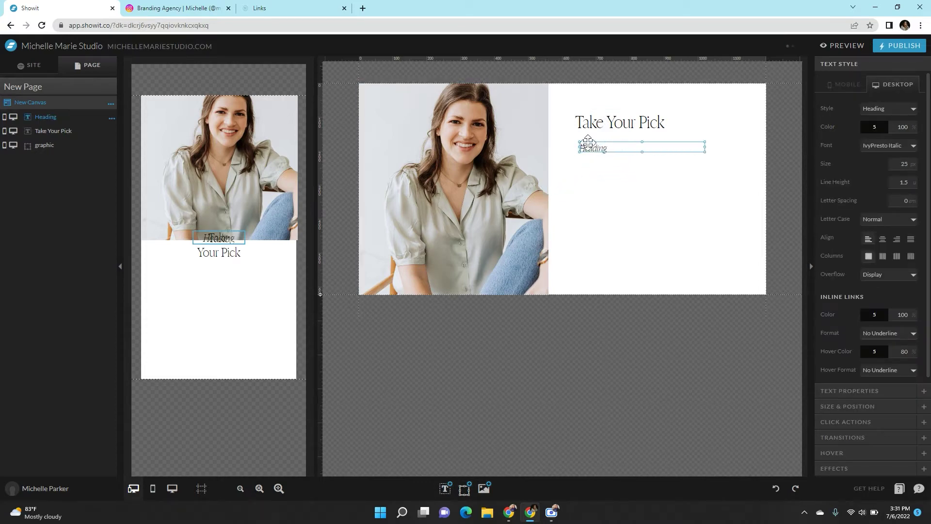
Change the heading text to 'Grab the Free Brand Checklist'
double_click(599, 151)
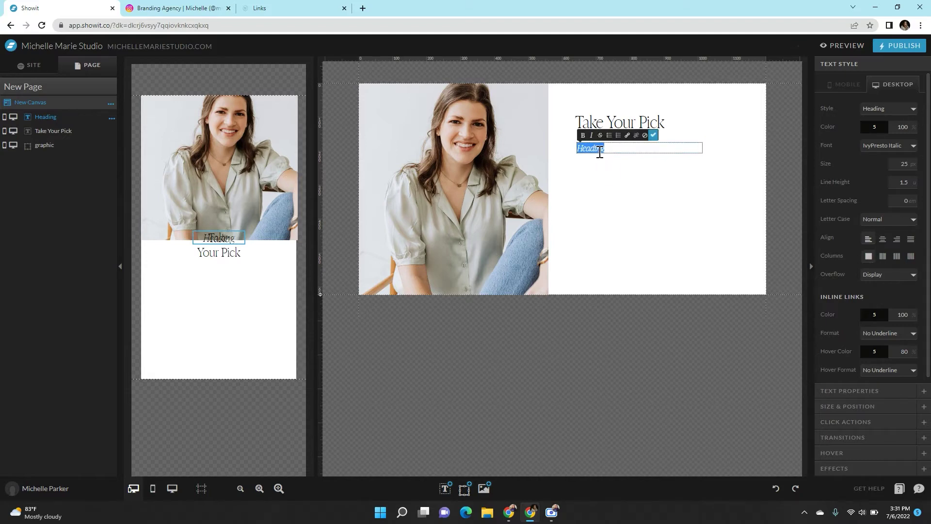
text(Gra)
text(b the Free Brand Checklist)
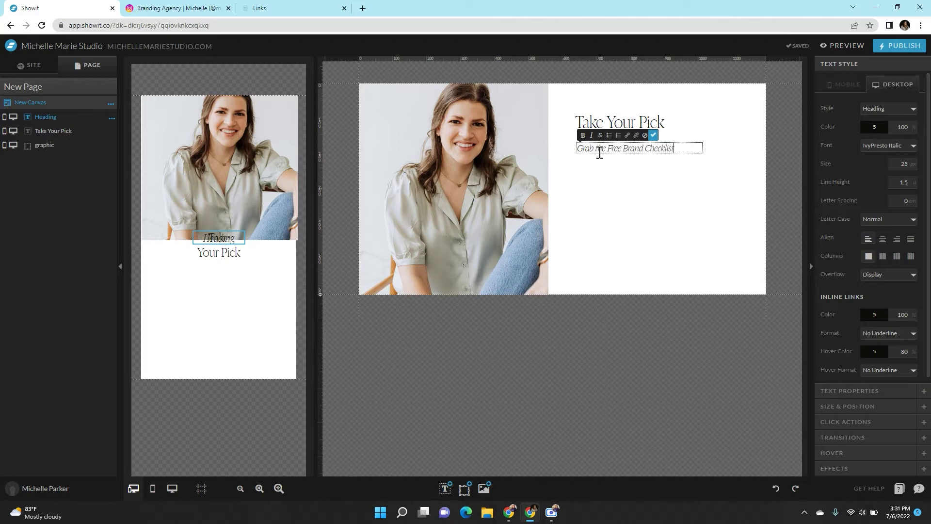
click(604, 181)
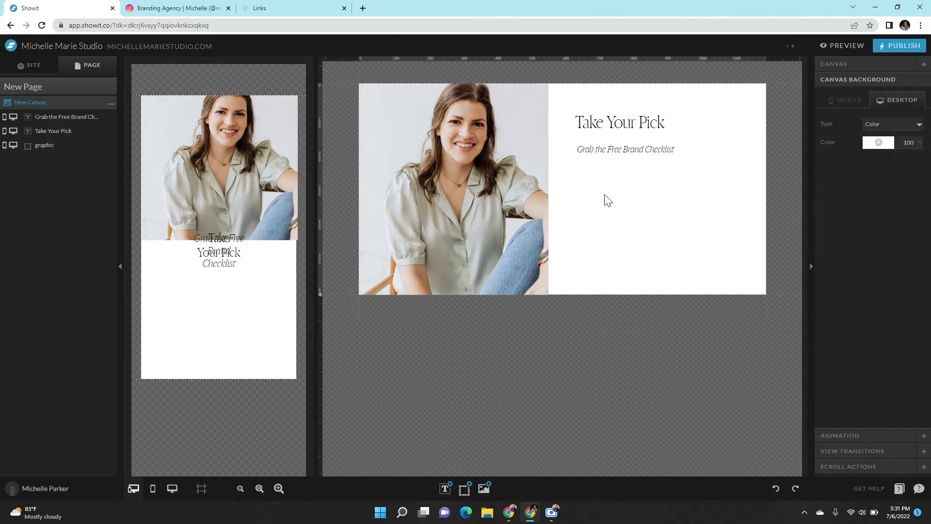
Duplicate the checklist line below itself and retype it as 'Check out our Service Offerings'
click(617, 147)
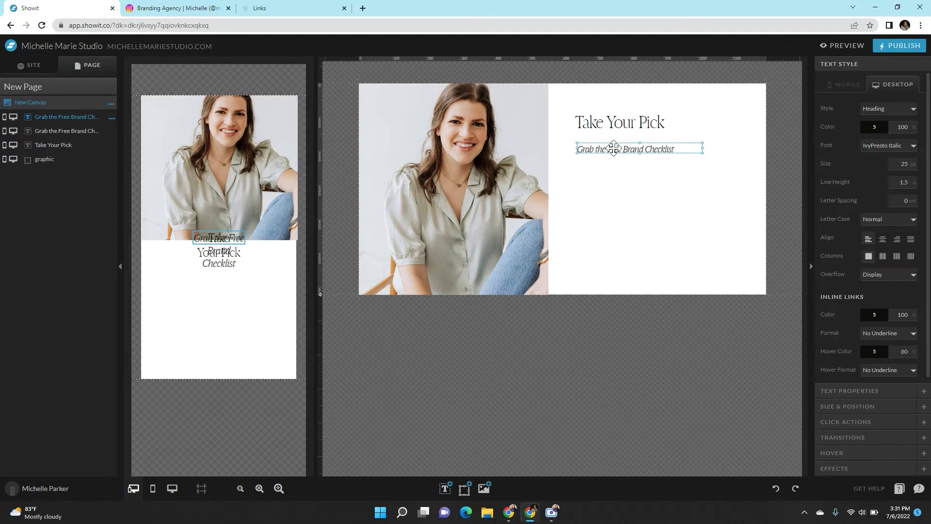
key(ctrl+d)
drag(612, 162, 613, 172)
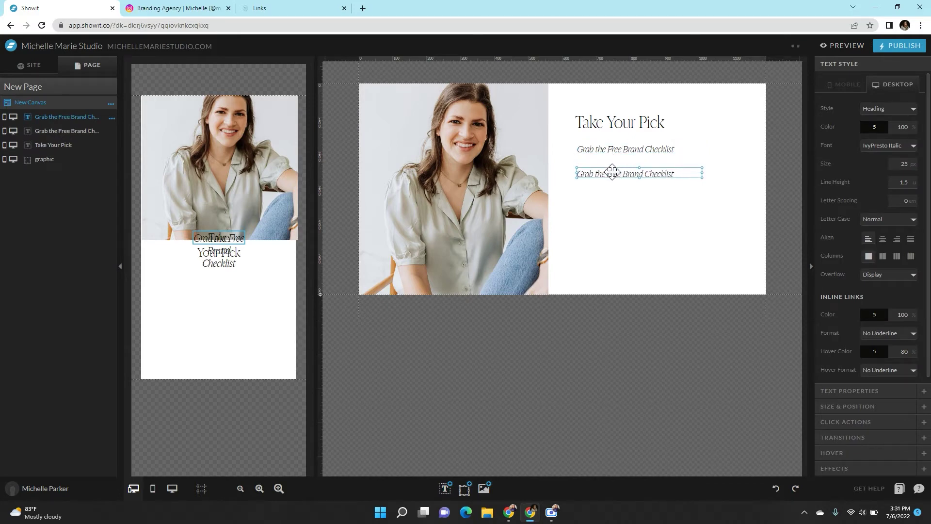
double_click(614, 173)
text(Check out our Service Offerings)
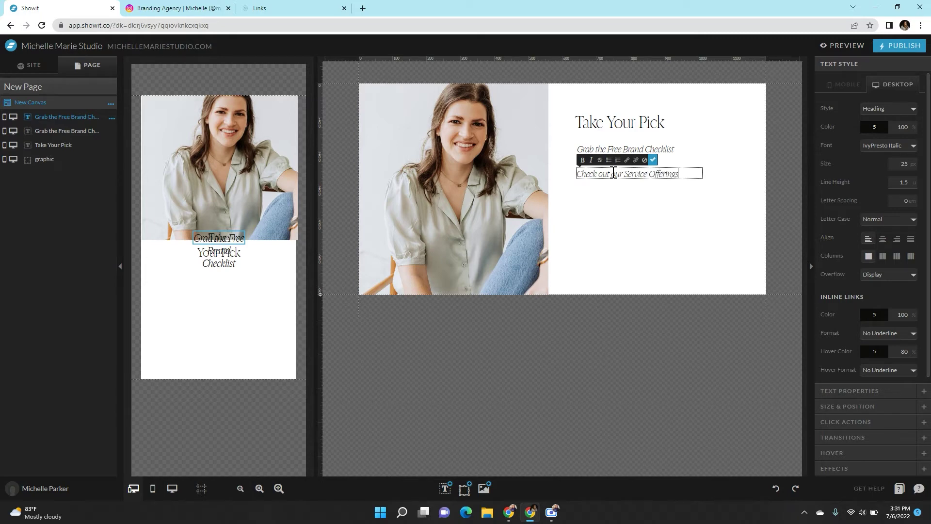
click(631, 201)
On mobile, move 'Take Your Pick' below the portrait and the checklist line beneath it
click(214, 248)
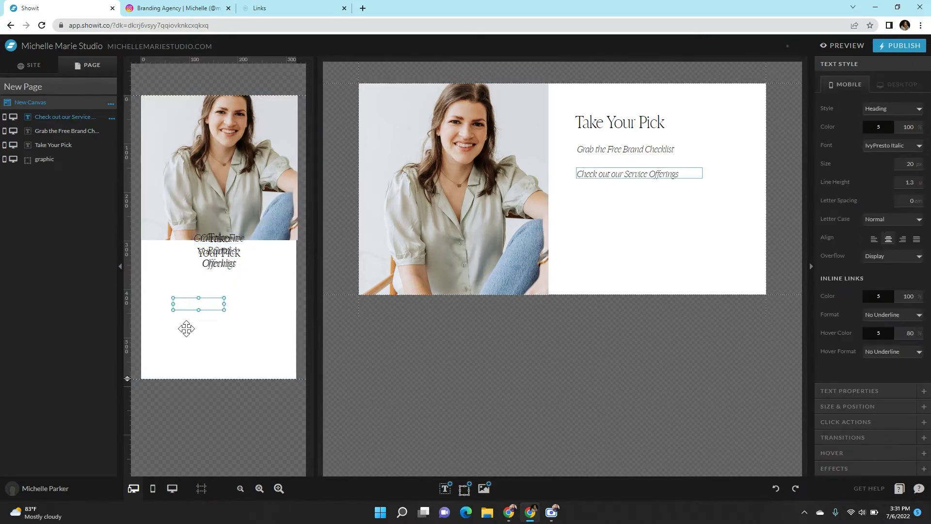
drag(207, 255, 235, 340)
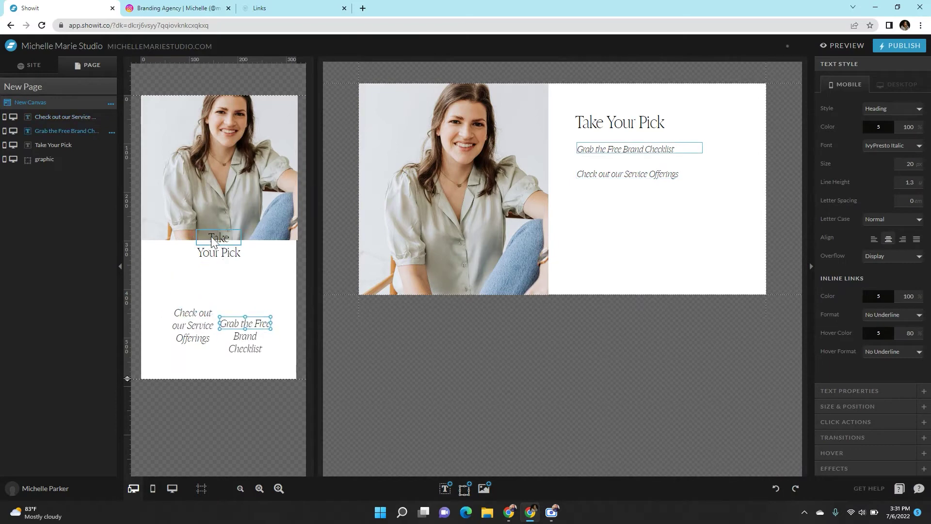
drag(215, 236, 247, 256)
Resize the mobile service offerings line to wrap onto two lines and centre it horizontally
click(205, 314)
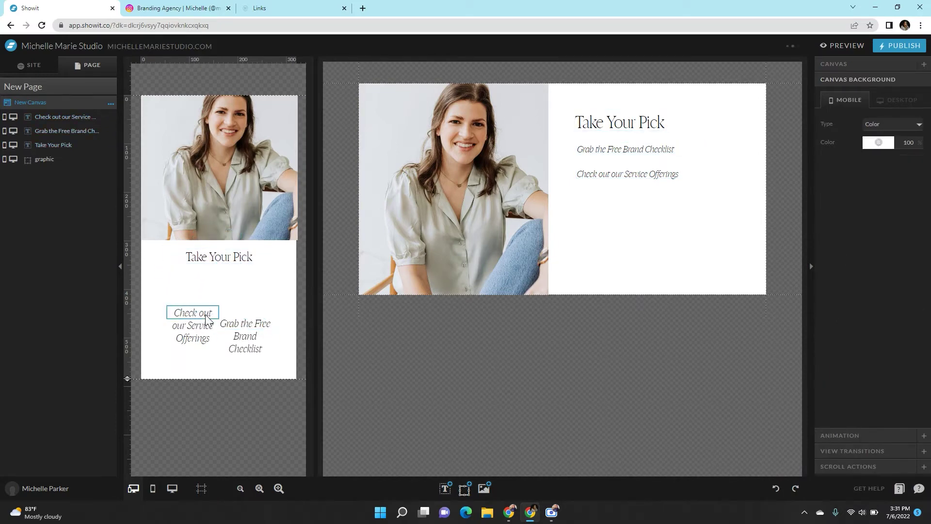
mouse_move(219, 312)
mouse_down()
mouse_move(292, 312)
mouse_move(244, 306)
mouse_move(210, 322)
mouse_move(219, 343)
mouse_move(193, 278)
mouse_move(293, 291)
mouse_move(235, 291)
mouse_move(269, 293)
mouse_move(221, 309)
mouse_up()
click(834, 408)
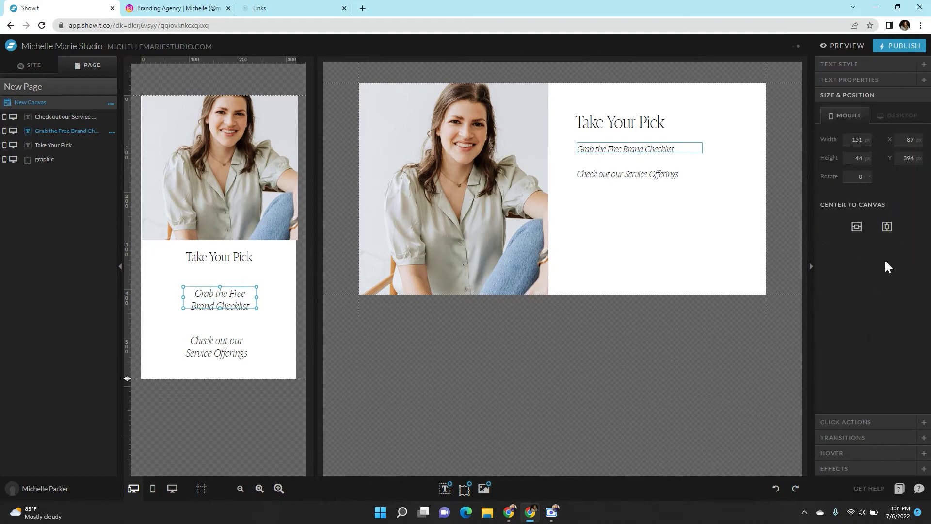
click(236, 347)
drag(236, 347, 218, 349)
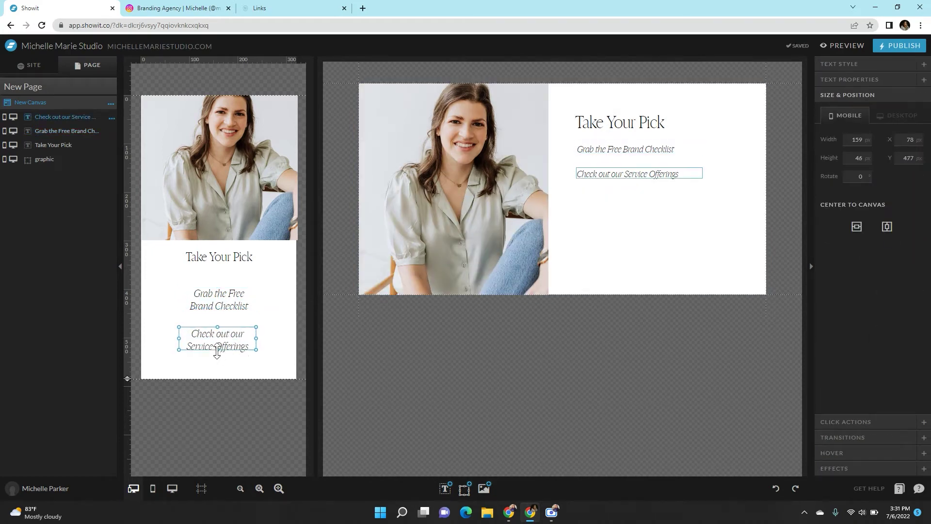
click(887, 227)
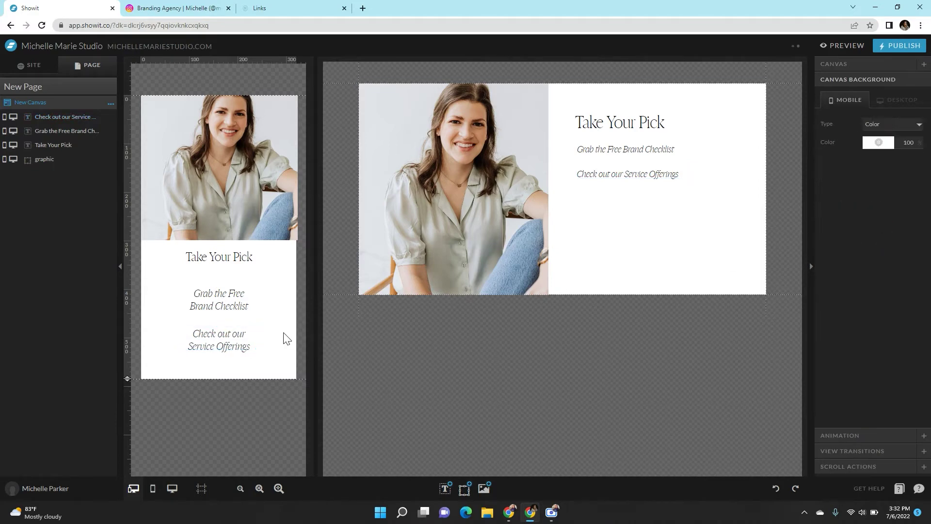
click(649, 173)
Extend the mobile canvas and duplicate the desktop service offerings line below the original
click(95, 333)
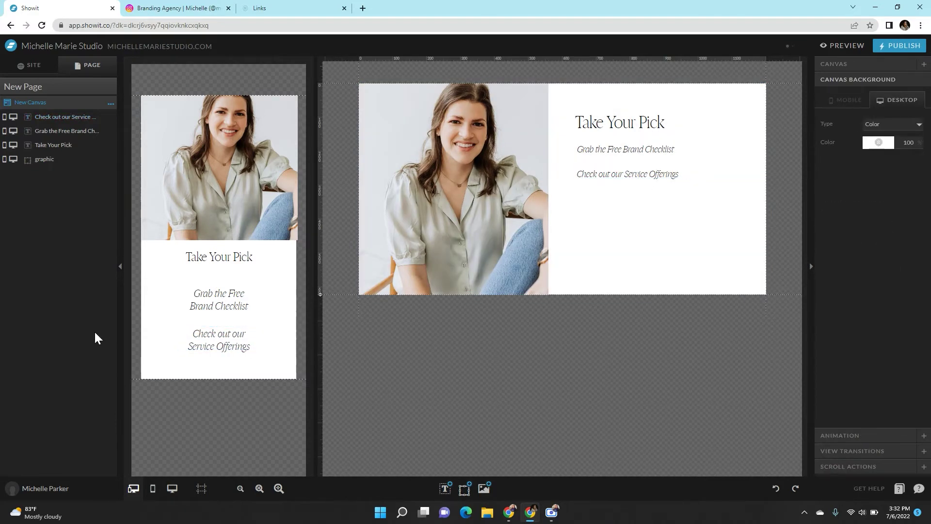
drag(129, 380, 129, 445)
click(667, 175)
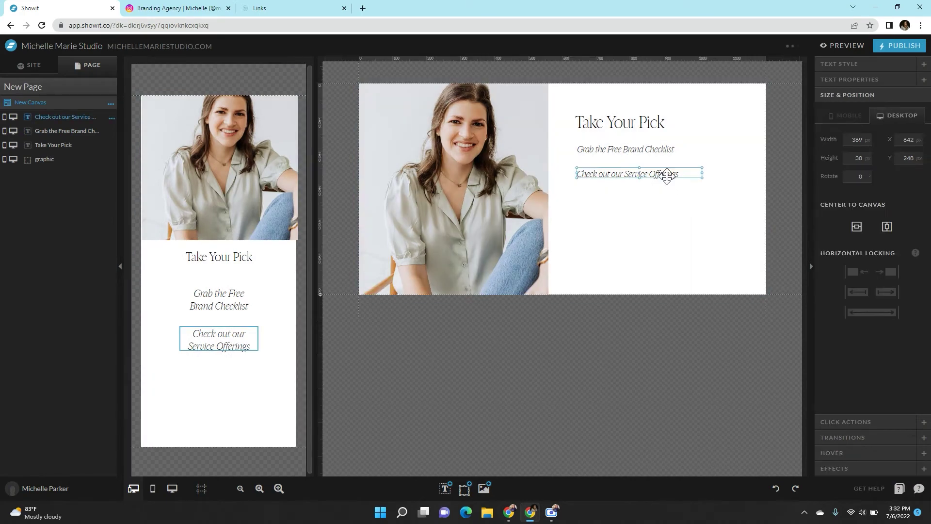
key(ctrl+d)
drag(640, 175, 632, 218)
Duplicate the line again and retype the newest copy as 'Visit our Website'
key(ctrl+d)
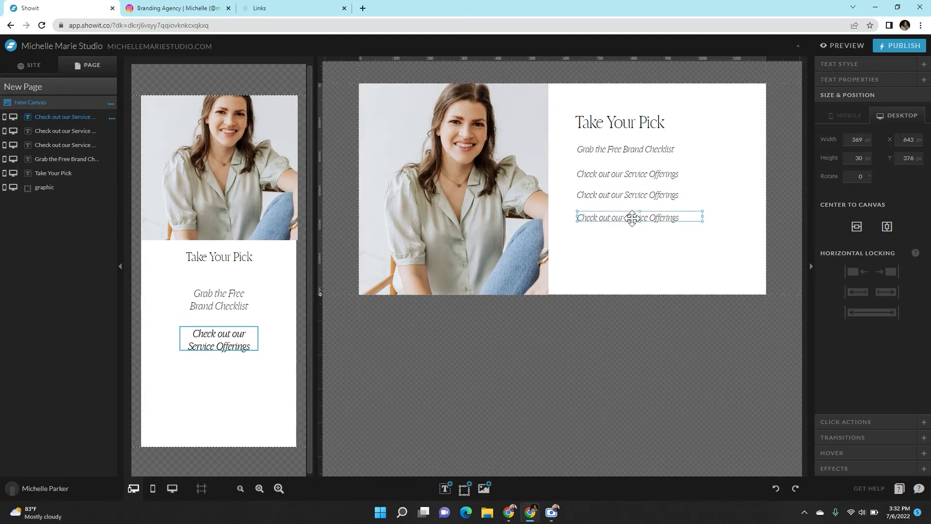
double_click(633, 218)
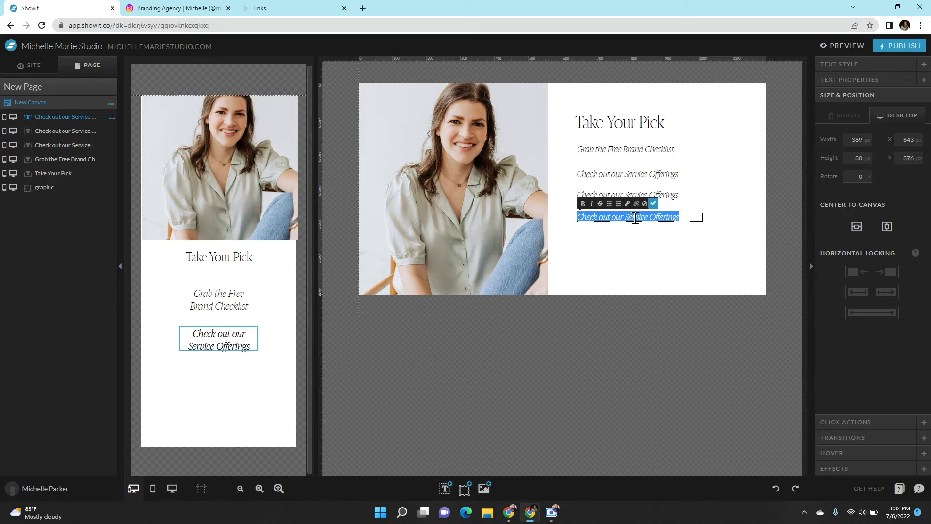
text(V)
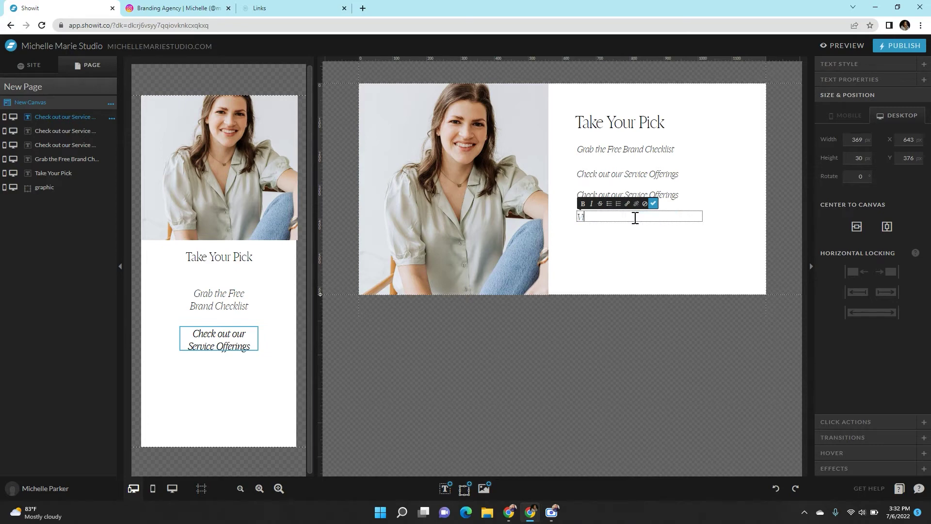
text(isit our Website)
Nudge the second service line down on desktop and move 'Visit our Website' lower on mobile
click(624, 260)
click(645, 195)
drag(644, 196, 647, 199)
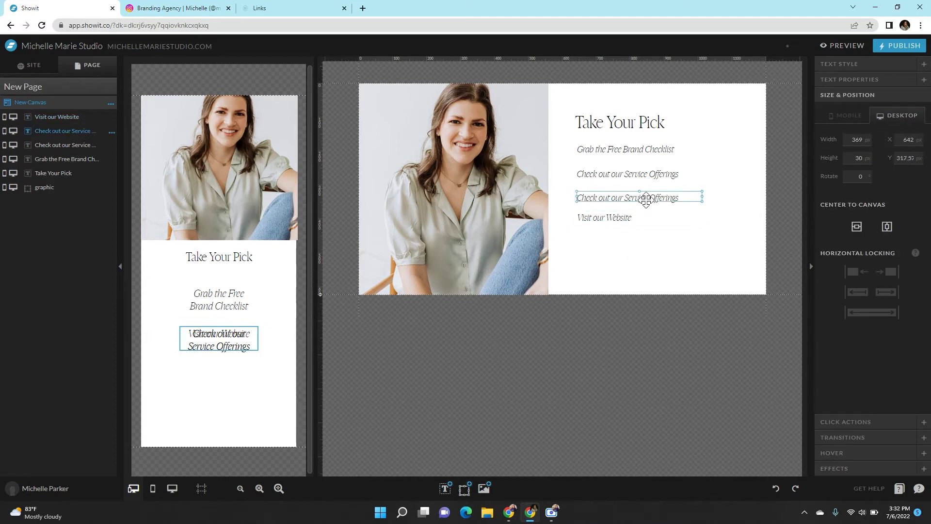
click(623, 234)
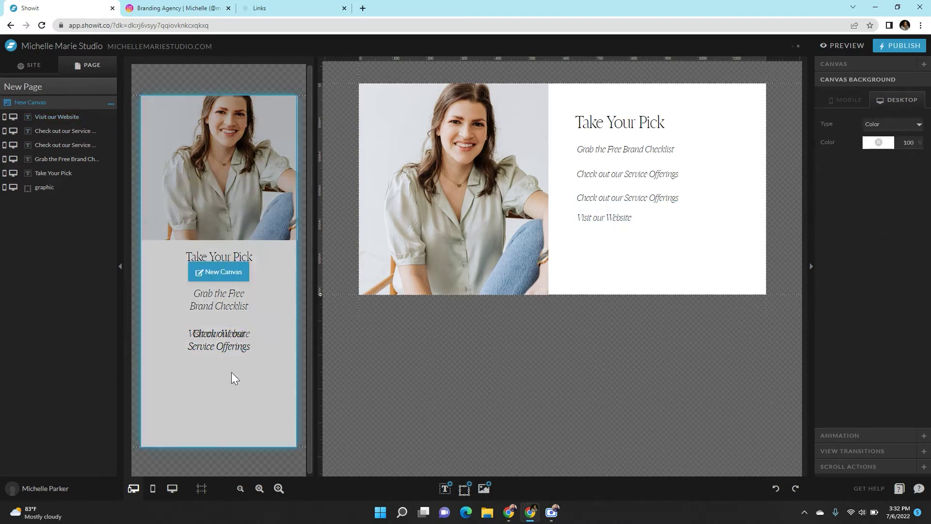
click(231, 372)
drag(222, 333, 222, 409)
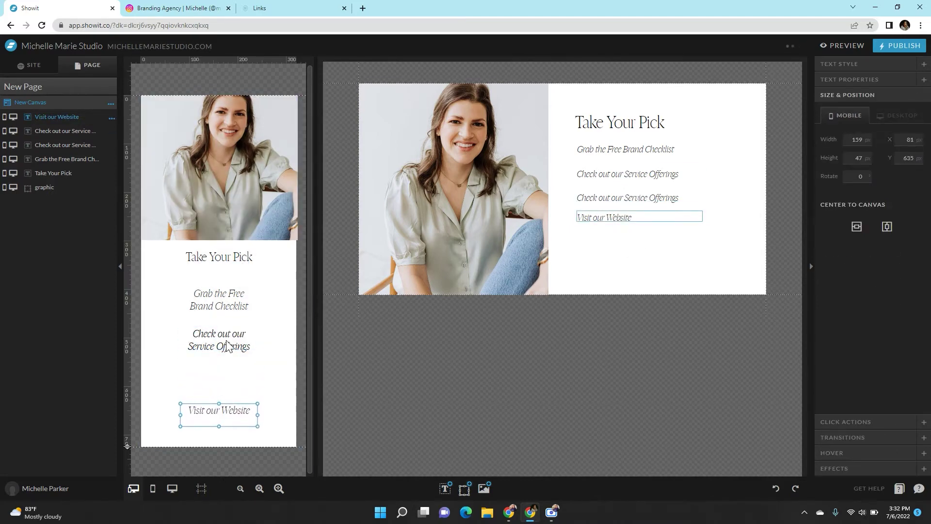
drag(230, 347, 228, 422)
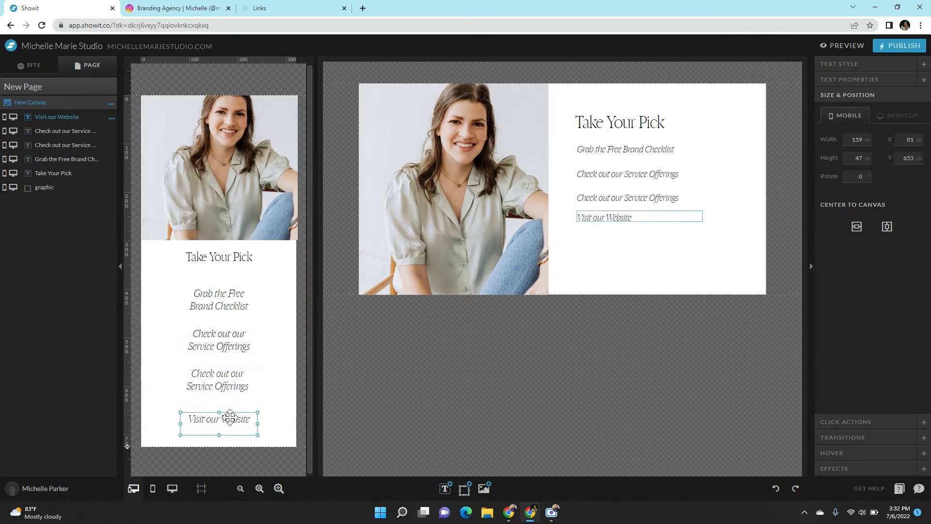
Retype the duplicate as 'Shop the Website Templates' and distribute the four desktop links evenly
click(629, 197)
double_click(632, 199)
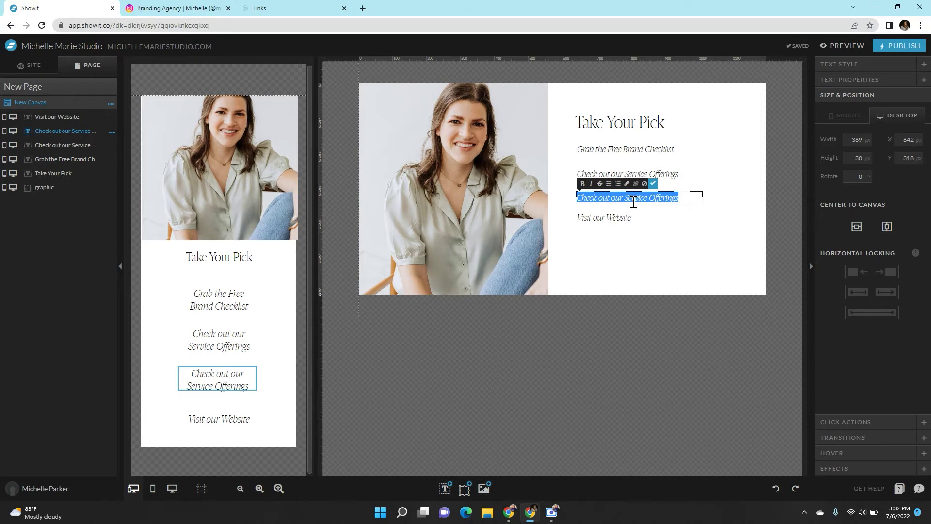
text(Ch)
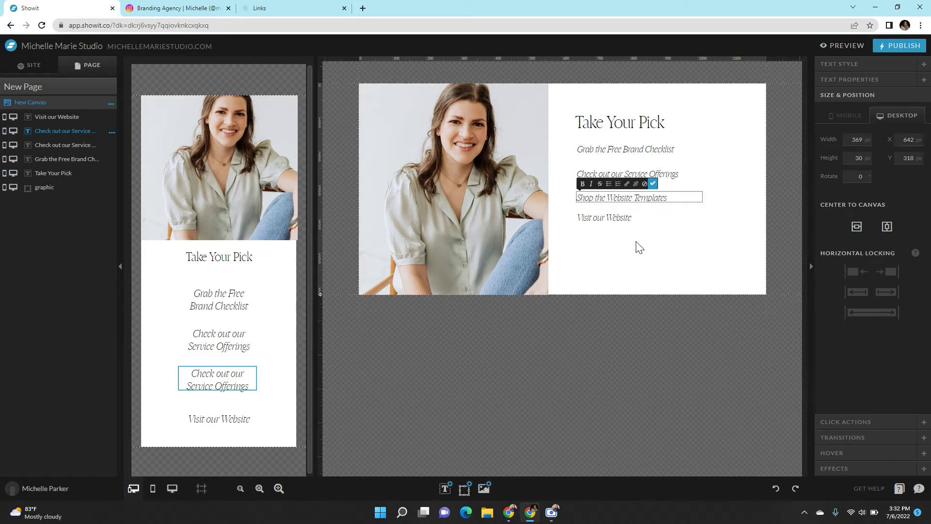
drag(639, 248, 628, 146)
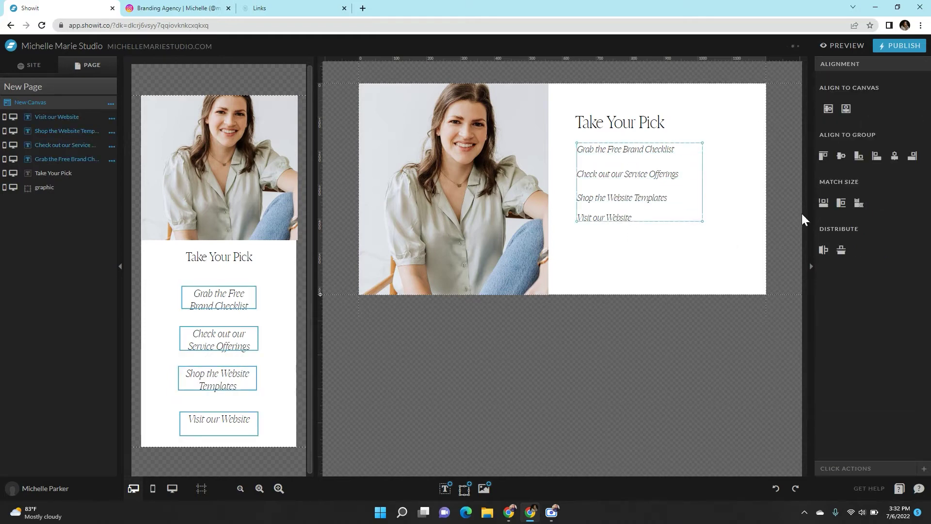
click(841, 249)
click(639, 265)
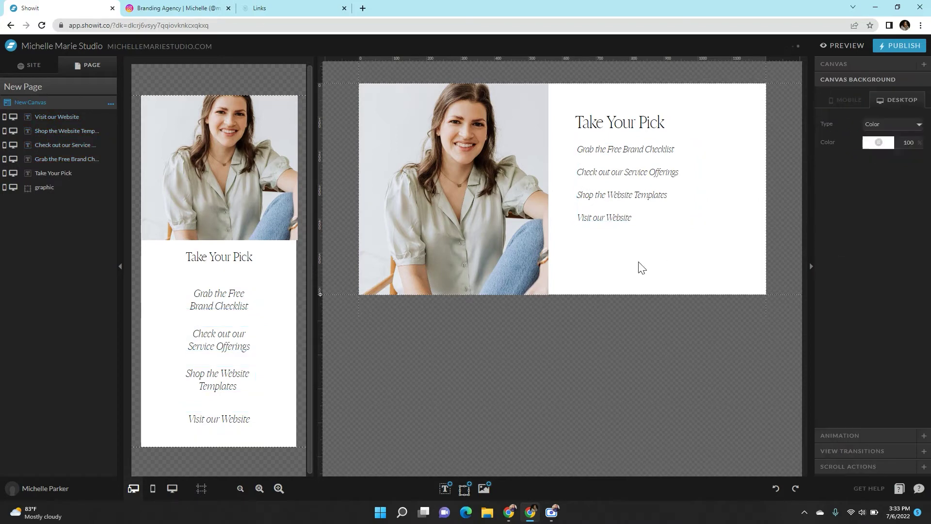
On mobile, nudge 'Shop the Website Templates' and the 'Take Your Pick' title slightly lower
click(225, 376)
drag(225, 376, 226, 383)
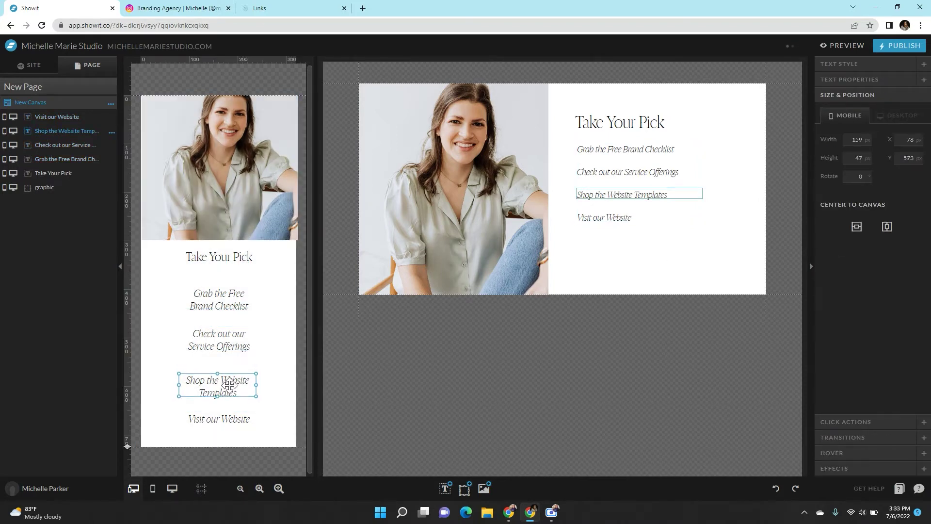
click(273, 389)
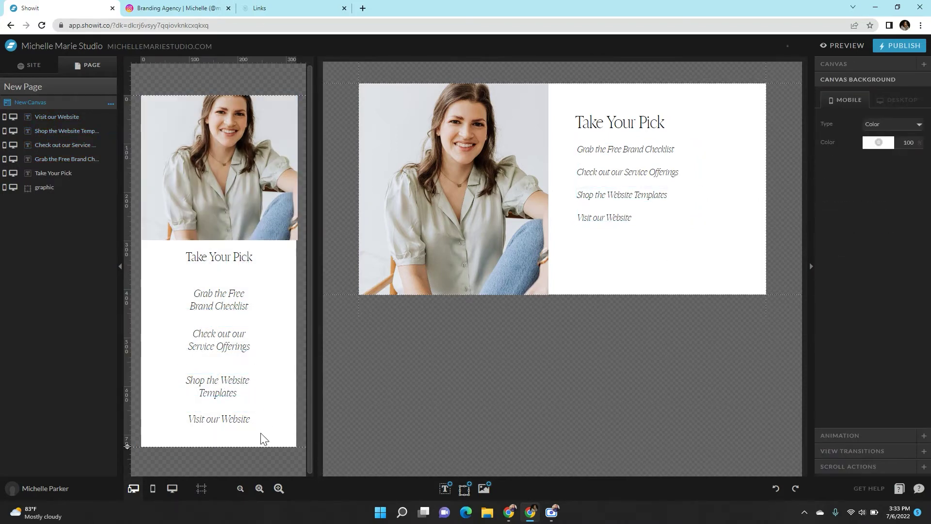
click(246, 265)
drag(246, 265, 245, 268)
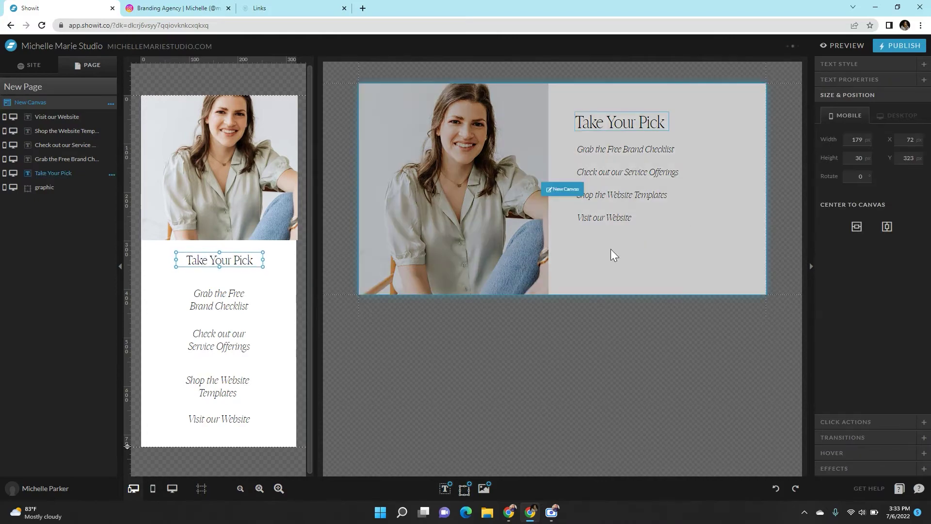
click(484, 488)
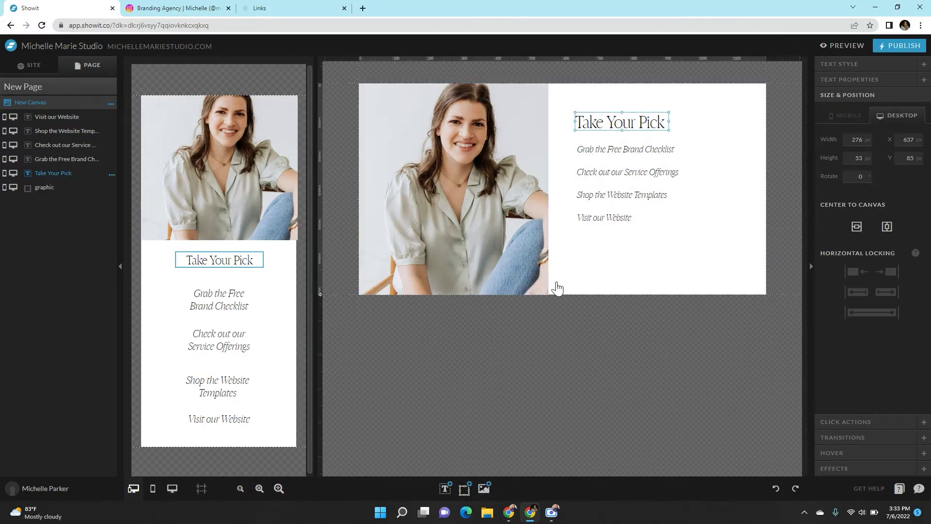
Add Star.png from the Logos folder and shrink it into the desktop canvas's lower-right corner
click(70, 378)
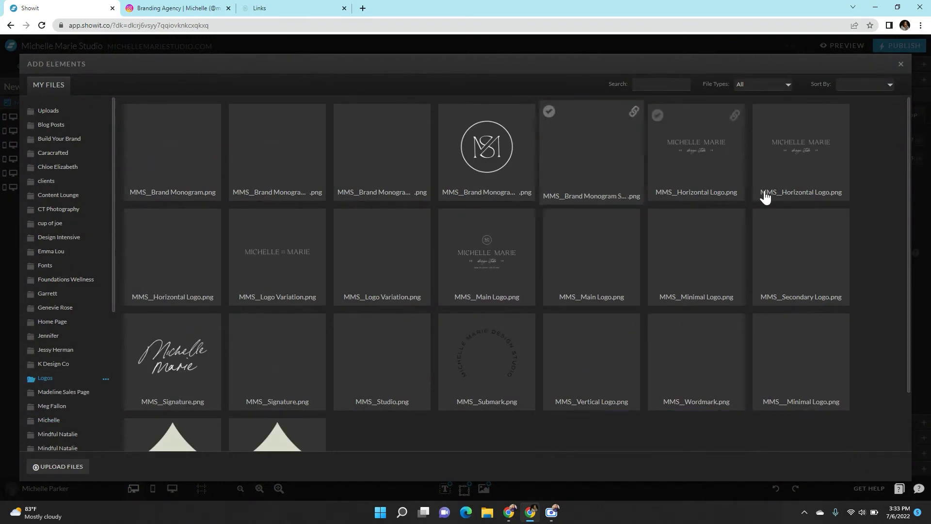
scroll(378, 329, down, 2)
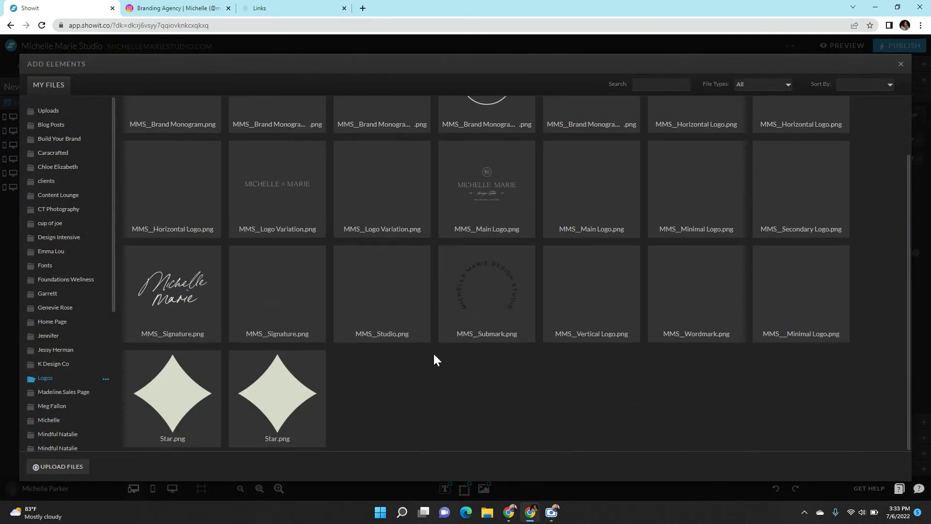
click(283, 409)
click(843, 467)
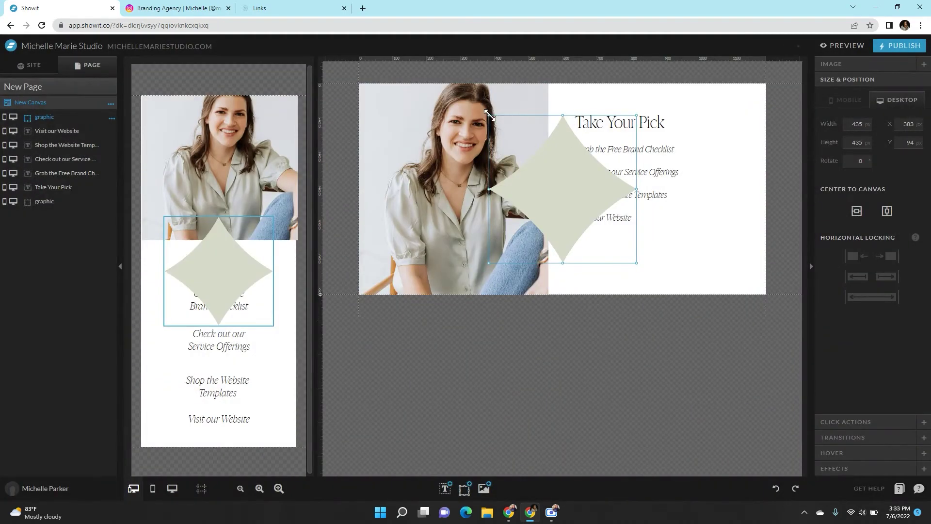
drag(489, 116, 560, 196)
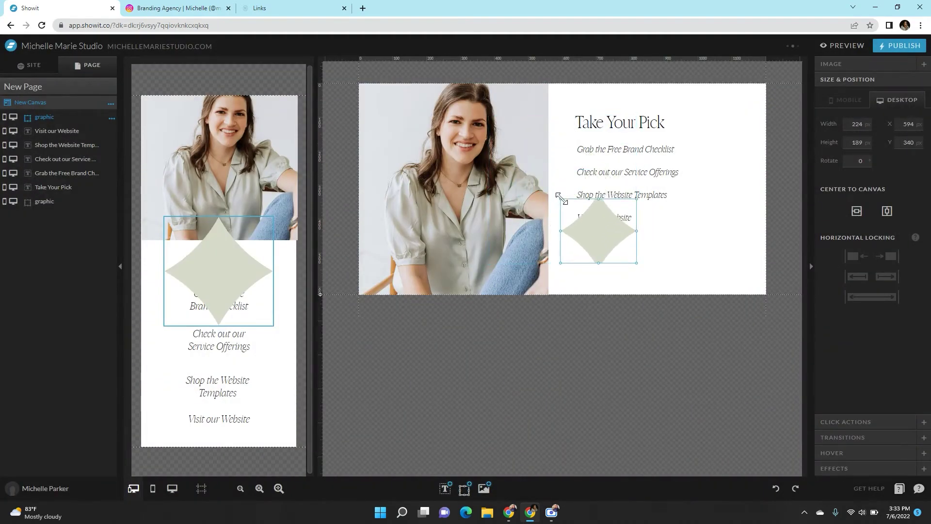
key(ctrl+z)
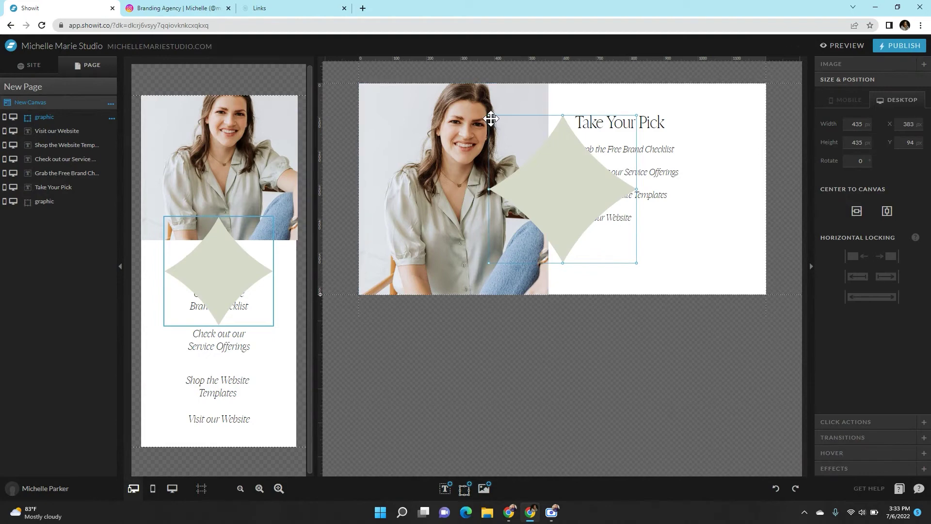
drag(488, 116, 738, 262)
Shrink the mobile star to a small accent at the portrait's upper-left corner
click(253, 270)
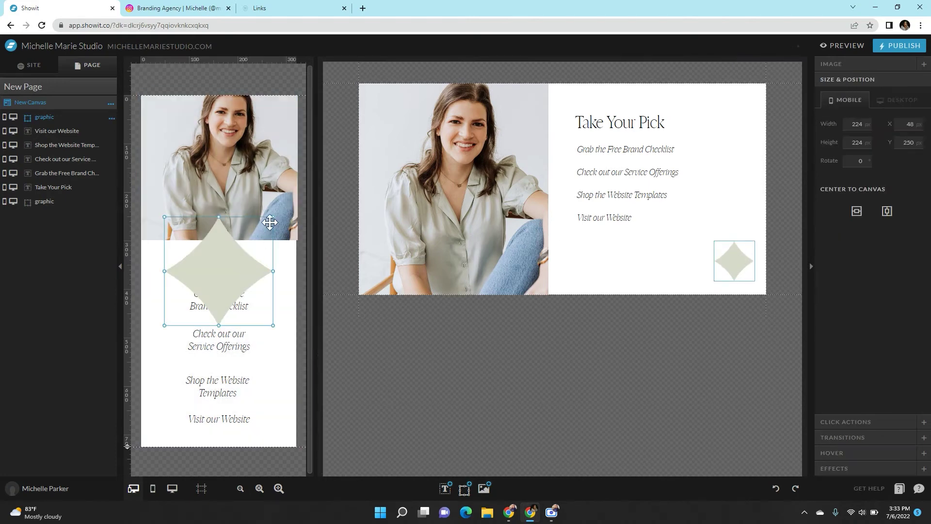
drag(273, 217, 201, 289)
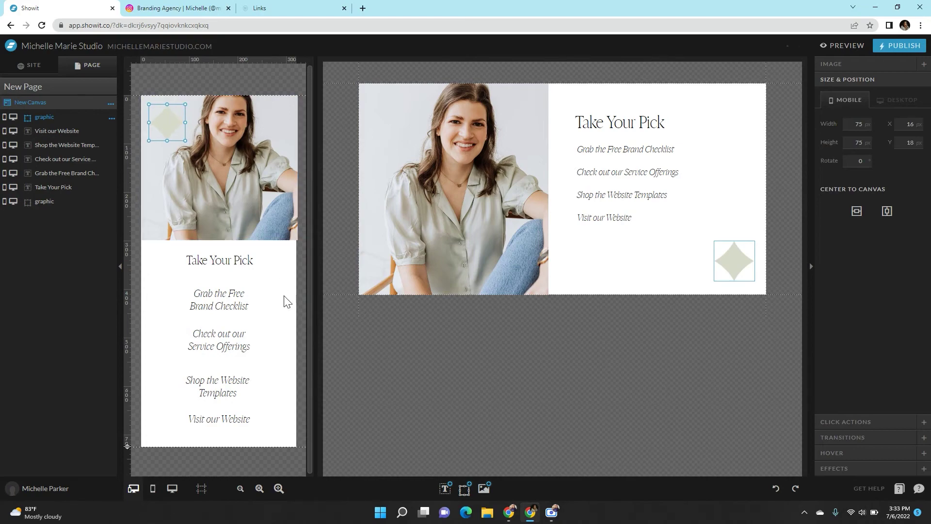
click(286, 301)
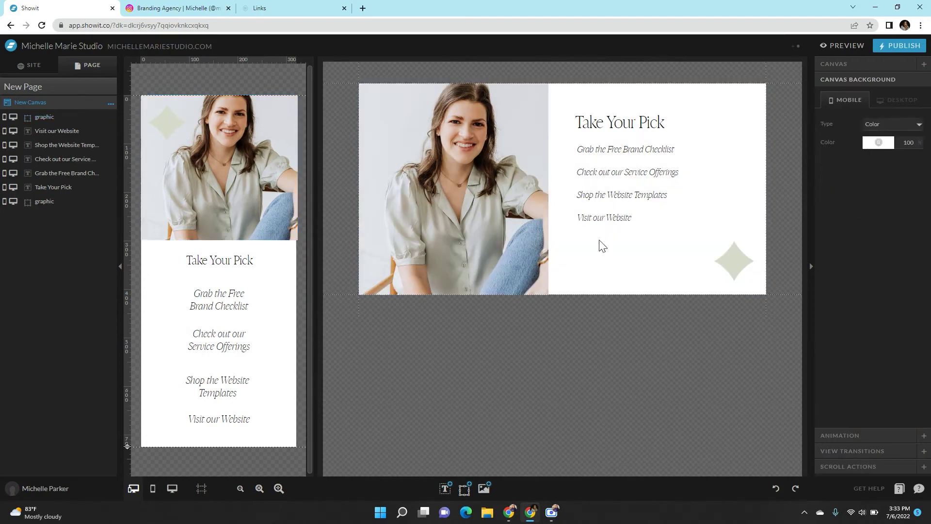
click(654, 274)
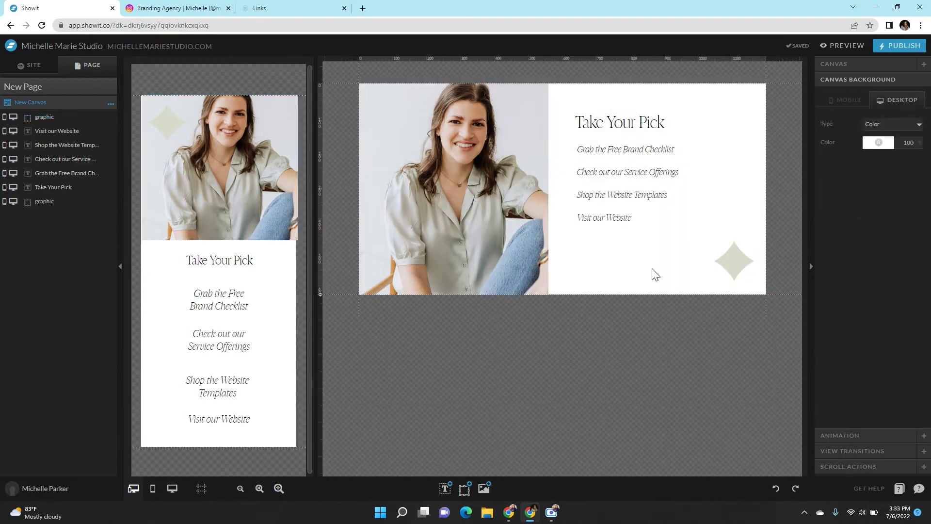
Add MMS_Secondary Logo.png from the Media Library to the page and shrink it
click(484, 488)
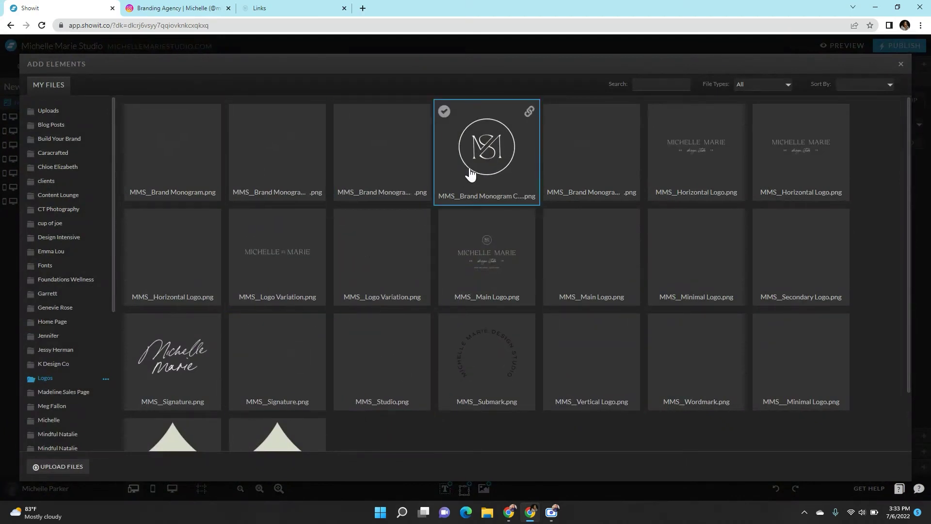
click(806, 270)
click(871, 466)
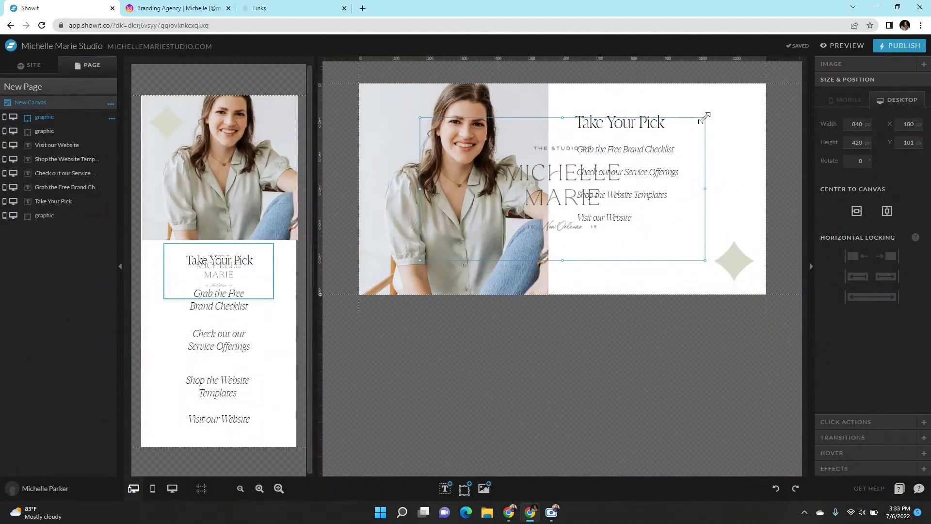
drag(705, 118, 537, 202)
Resize the logo on desktop and place it over the portrait's lower part
drag(483, 232, 660, 252)
drag(712, 223, 769, 194)
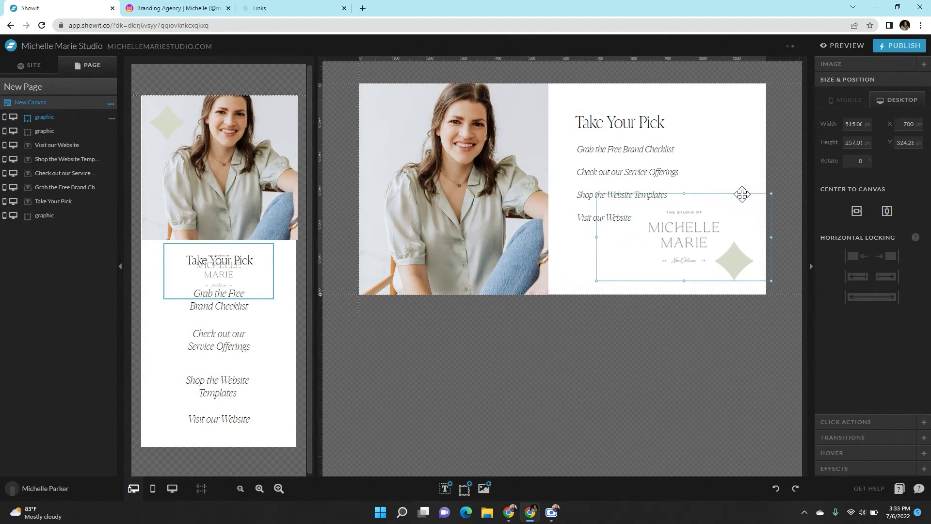
drag(699, 238, 470, 248)
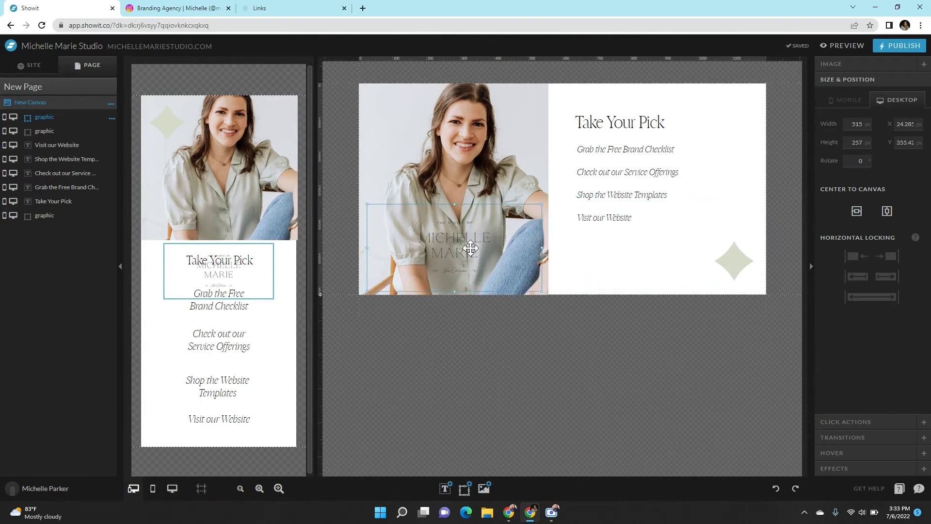
click(580, 255)
click(454, 254)
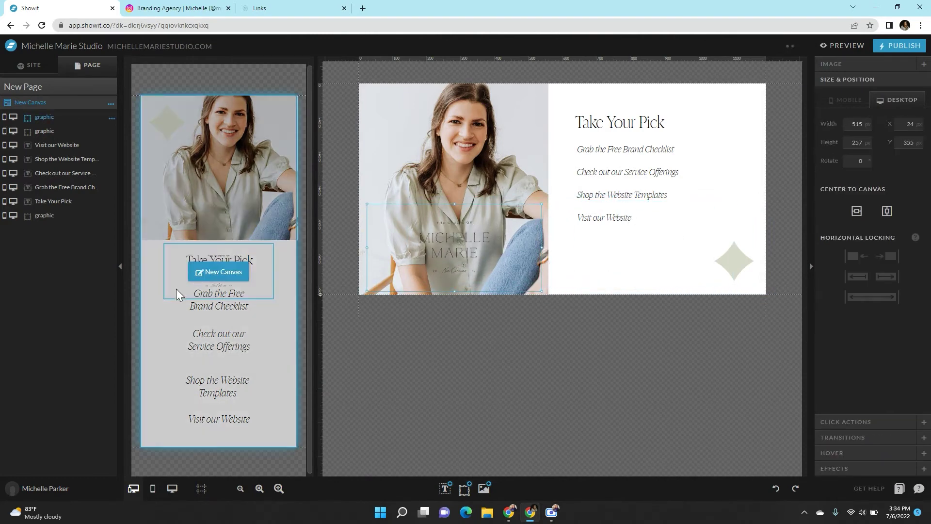
On mobile, move the logo up over the photo and resize it to about 312 × 156 px
click(176, 289)
drag(193, 280, 193, 219)
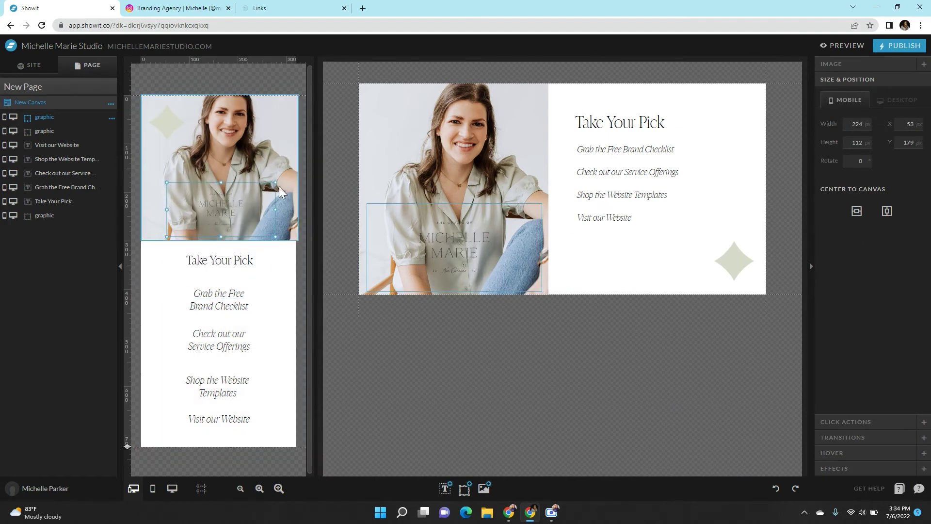
drag(279, 186, 307, 161)
drag(264, 183, 240, 186)
click(269, 286)
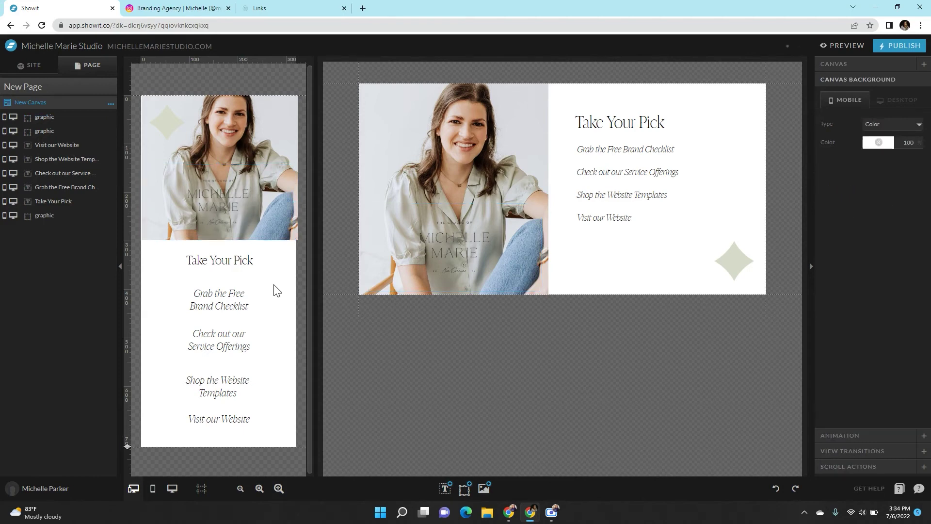
click(582, 248)
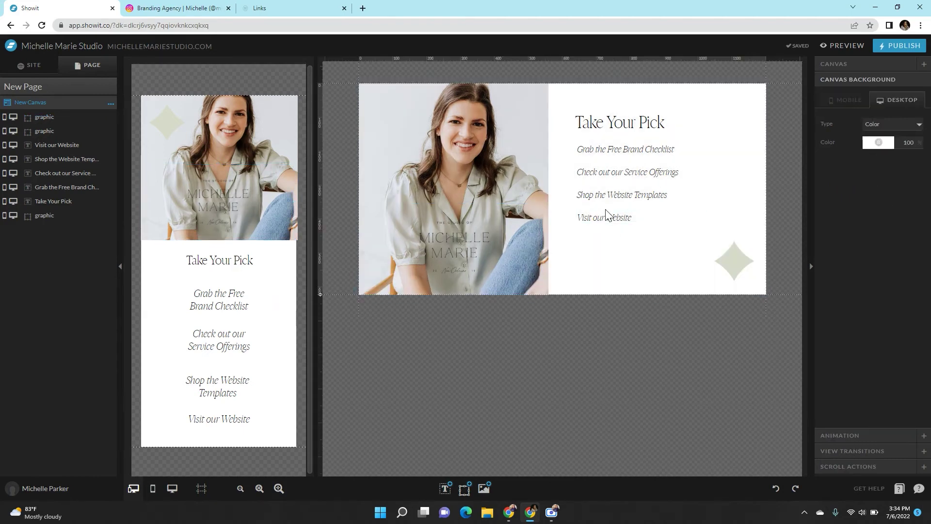
drag(577, 104, 656, 246)
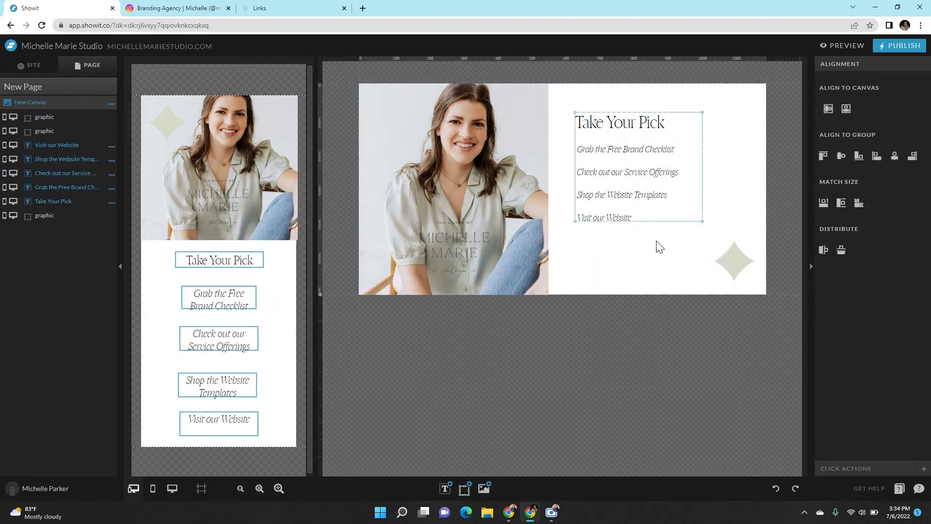
Give the 'Grab the Free Brand Checklist' text a Custom hover effect
click(657, 245)
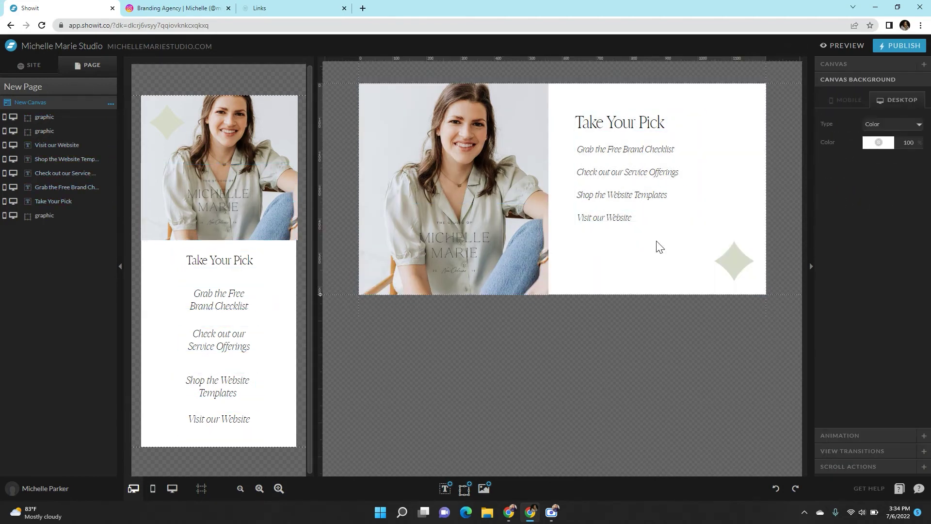
click(612, 218)
click(616, 250)
click(634, 152)
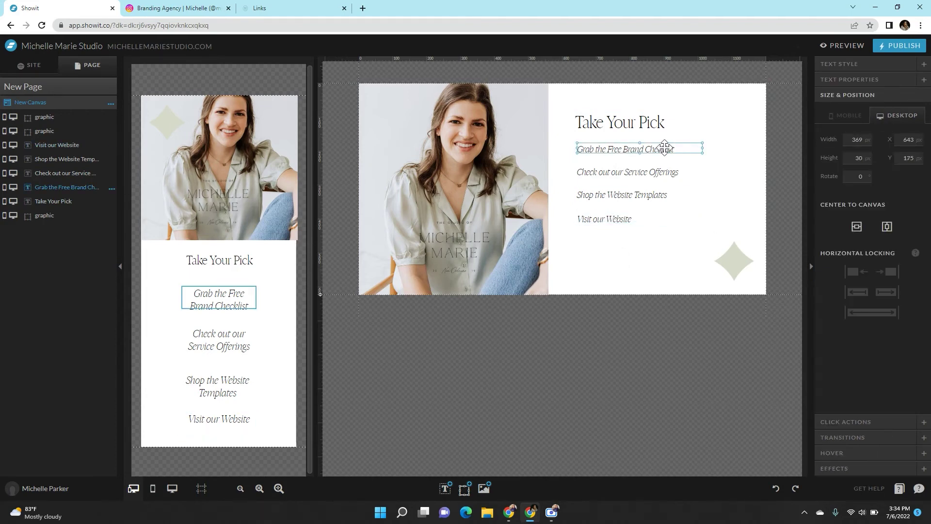
click(865, 469)
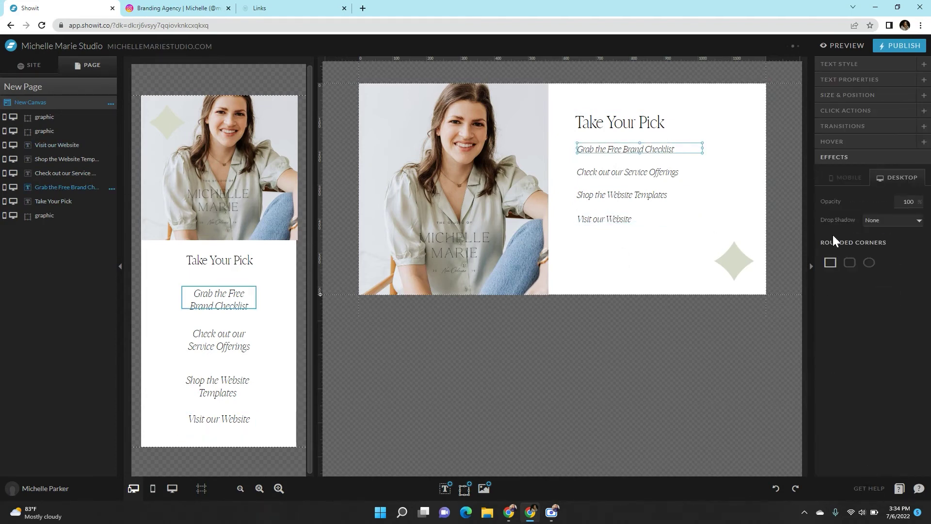
click(895, 141)
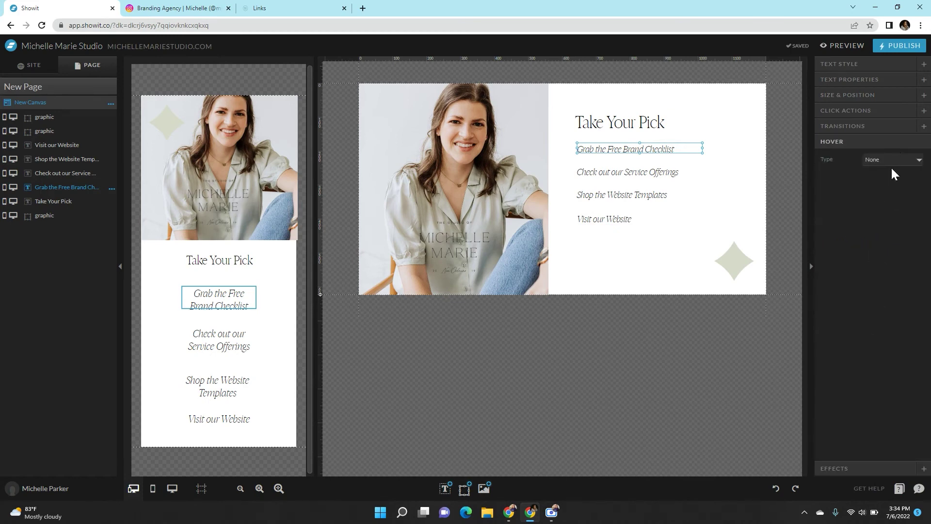
click(891, 165)
click(880, 195)
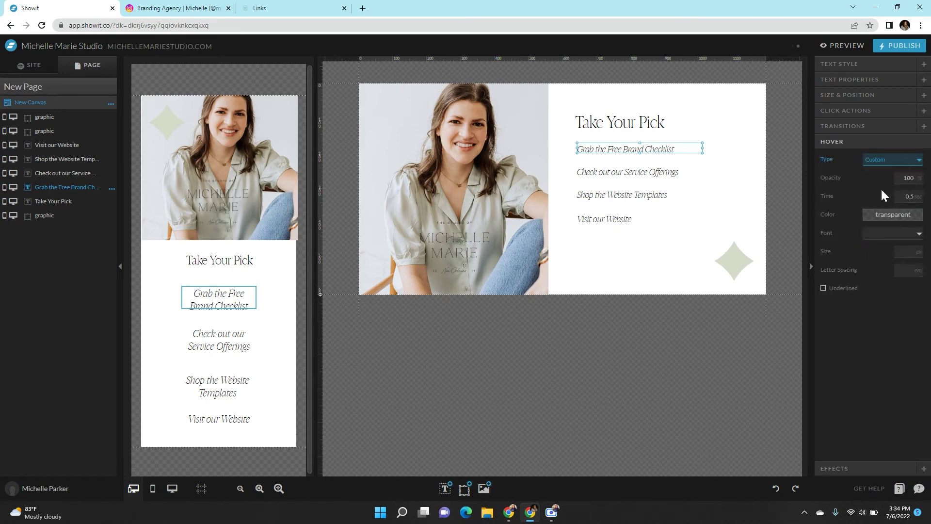
click(715, 181)
click(671, 151)
Set its click action to link to the Branding Checklist page
click(854, 110)
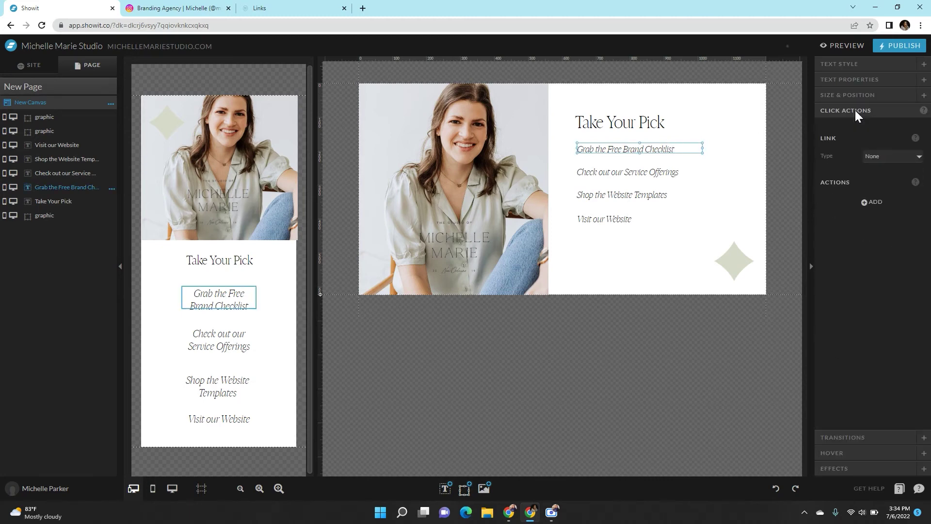
click(876, 157)
click(889, 175)
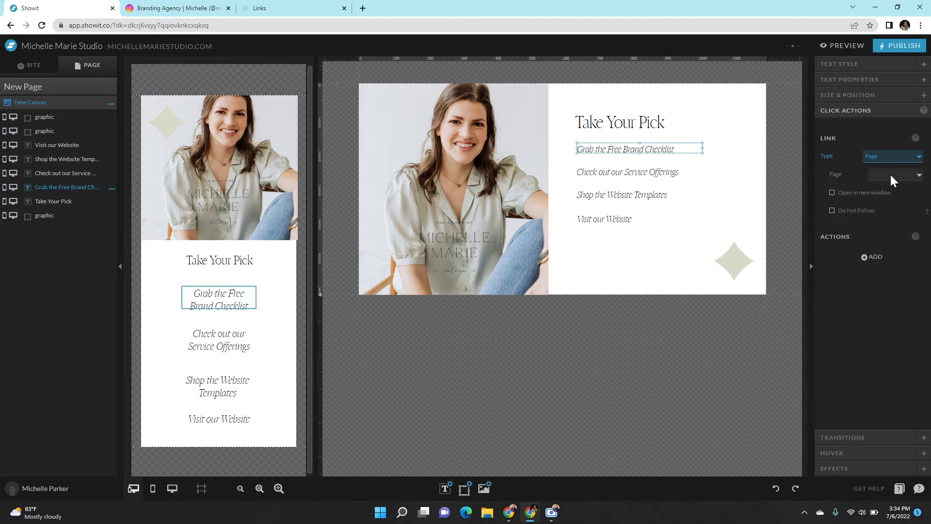
click(891, 175)
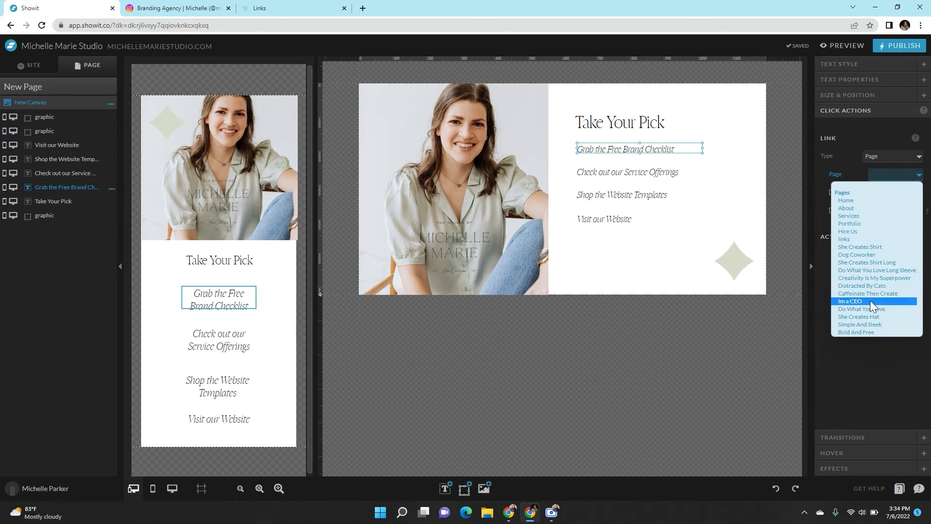
scroll(867, 246, down, 3)
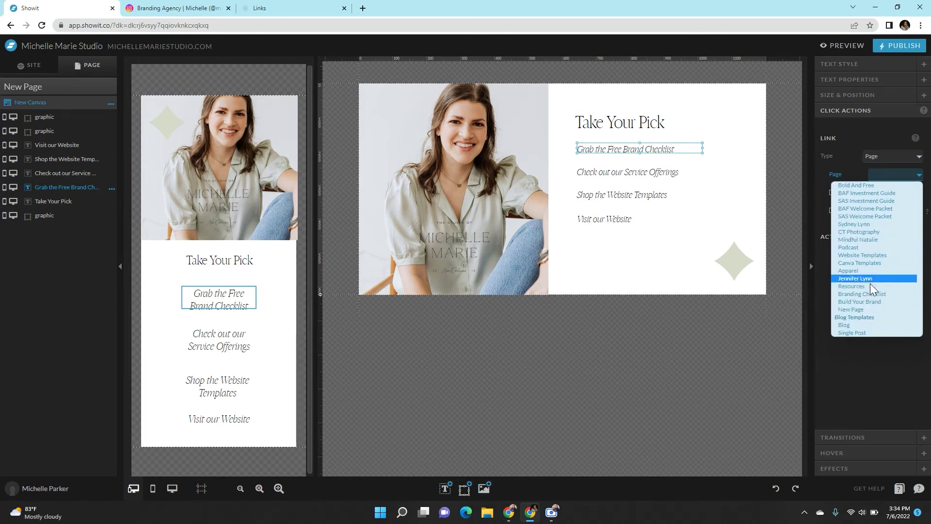
click(866, 294)
Link 'Check out our Service Offerings' to the Services page
click(669, 172)
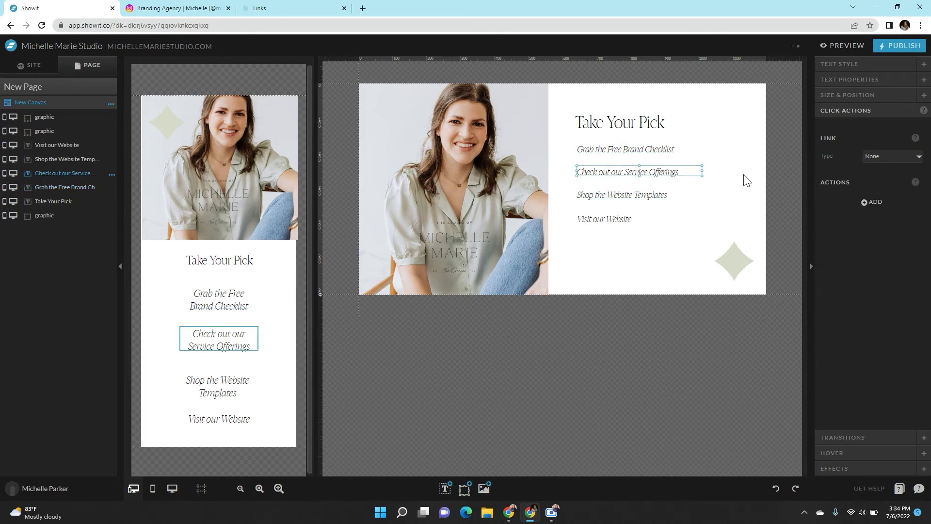
click(883, 153)
click(886, 177)
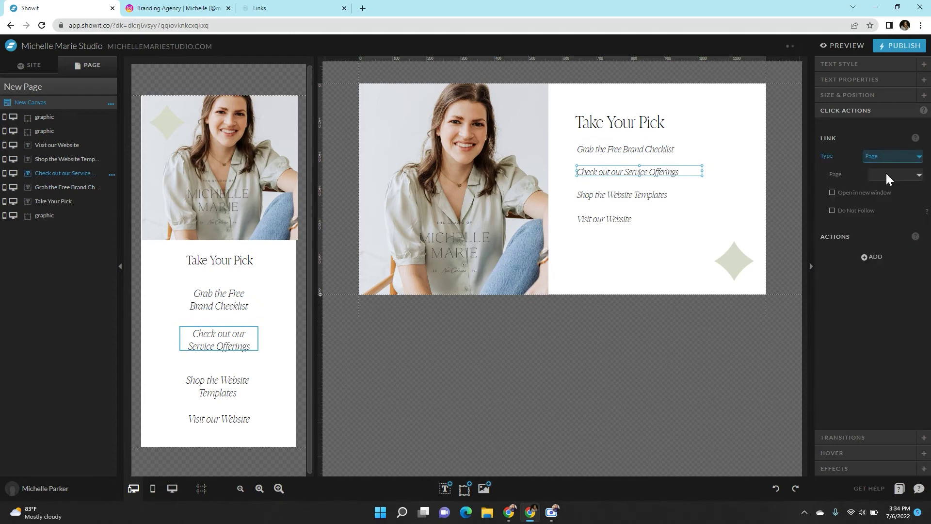
click(886, 175)
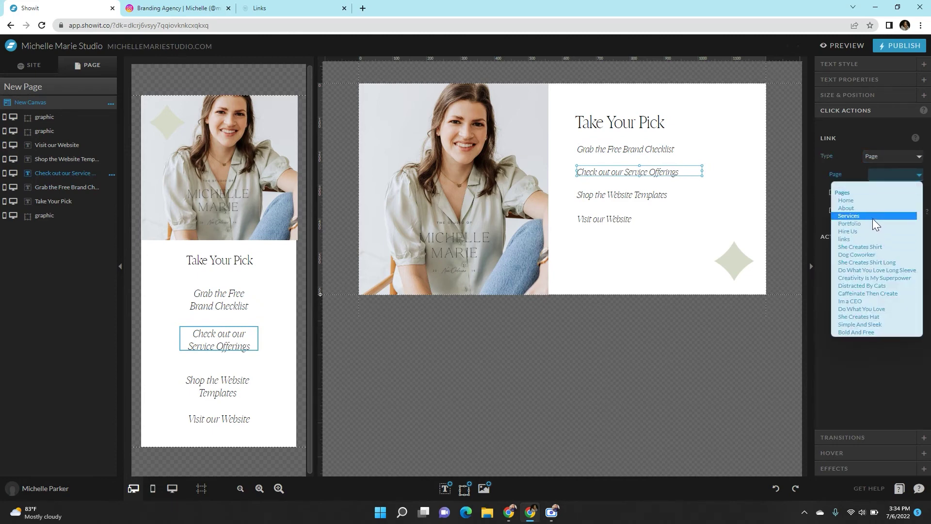
click(872, 218)
Link 'Shop the Website Templates' to the Website Templates page
click(626, 196)
click(887, 155)
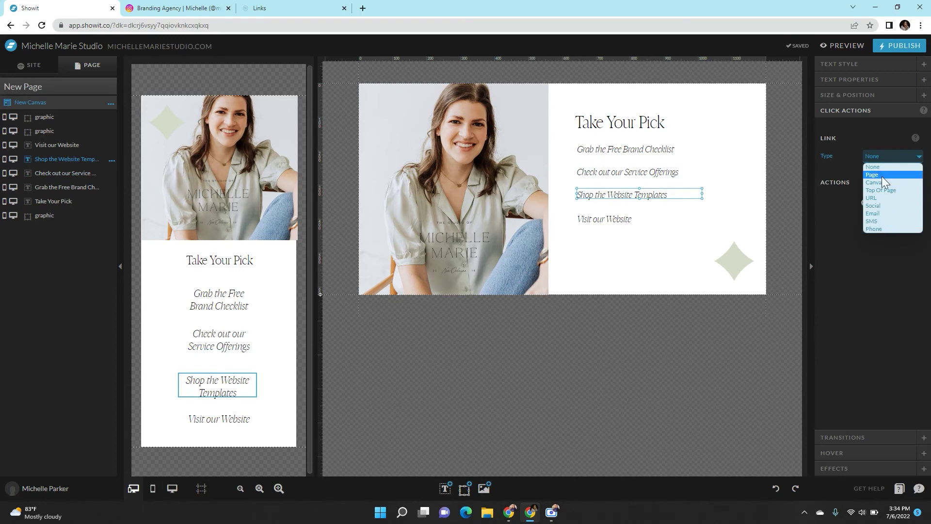
click(882, 176)
click(880, 176)
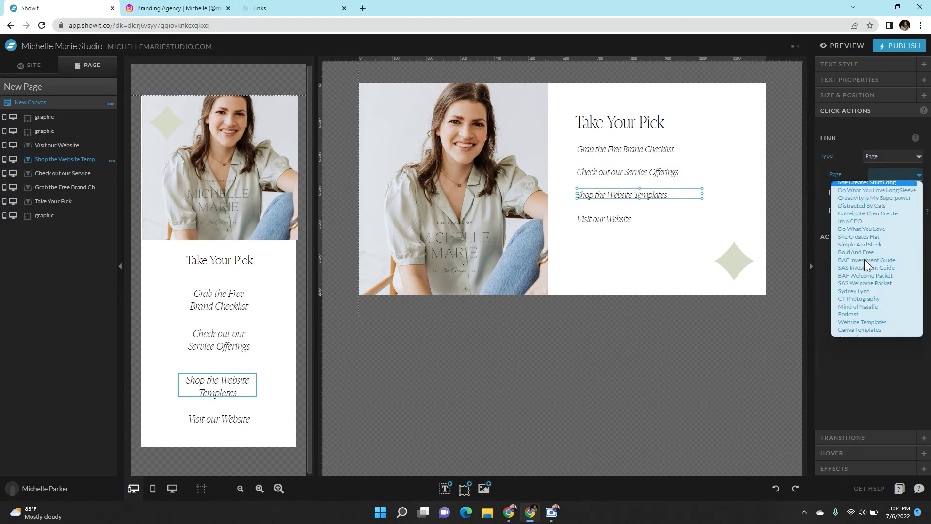
scroll(864, 259, down, 3)
click(871, 248)
Link 'Visit our Website' to the Home page
click(622, 221)
click(895, 155)
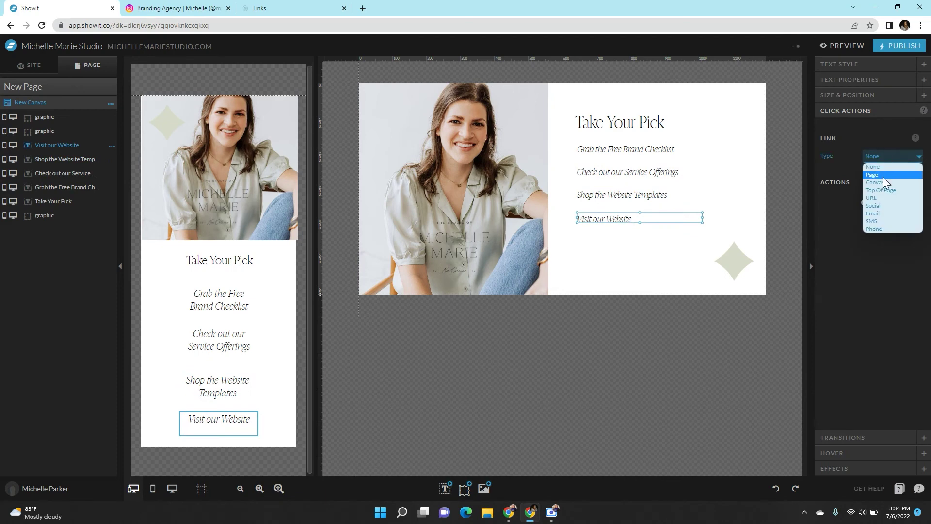
click(883, 177)
click(891, 172)
click(868, 199)
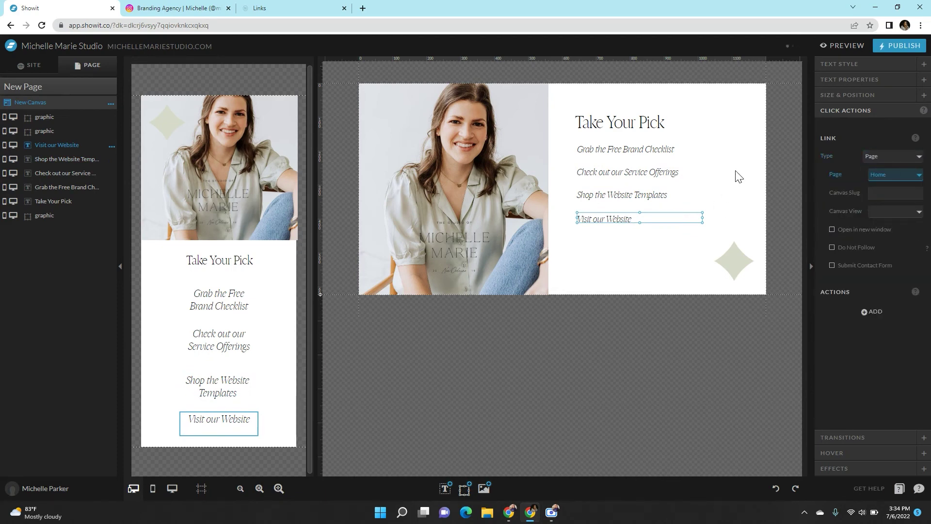
click(737, 176)
click(284, 328)
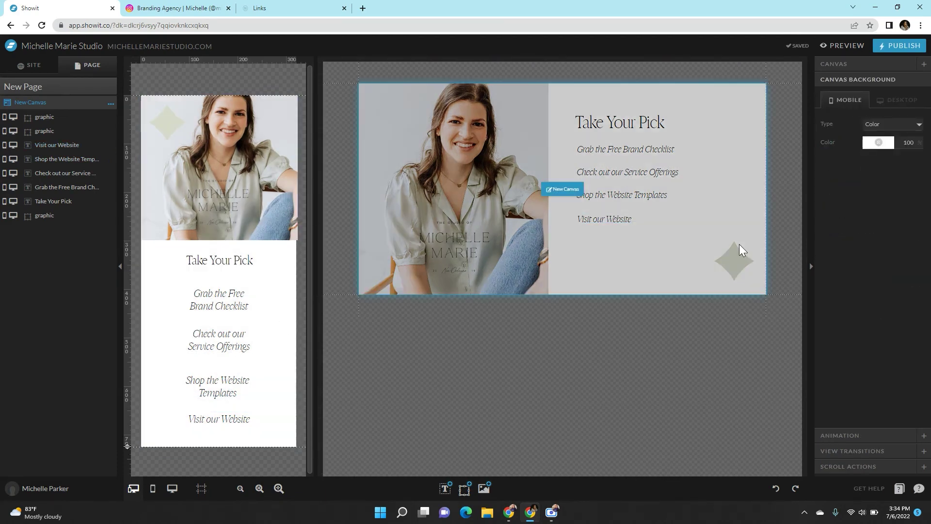
Preview the site, scroll through the mobile view, then switch to the desktop layout
click(843, 46)
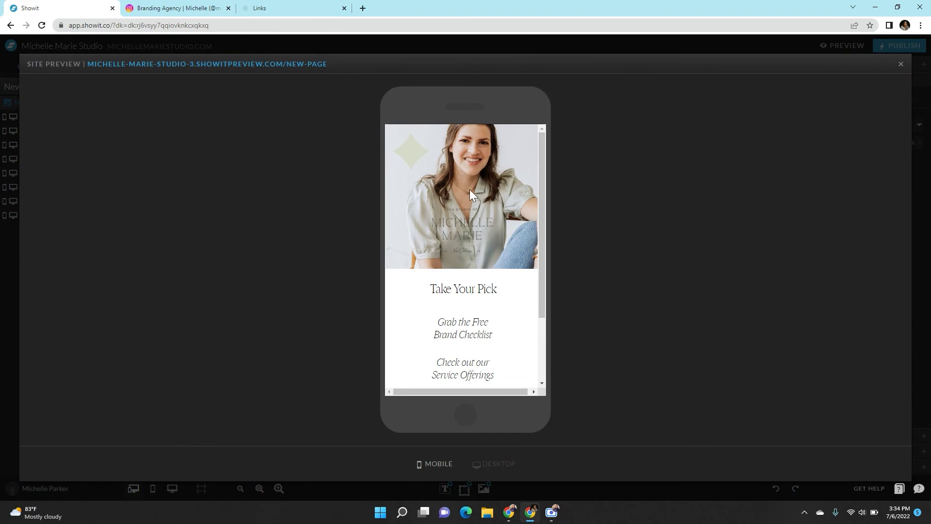
scroll(469, 189, down, 2)
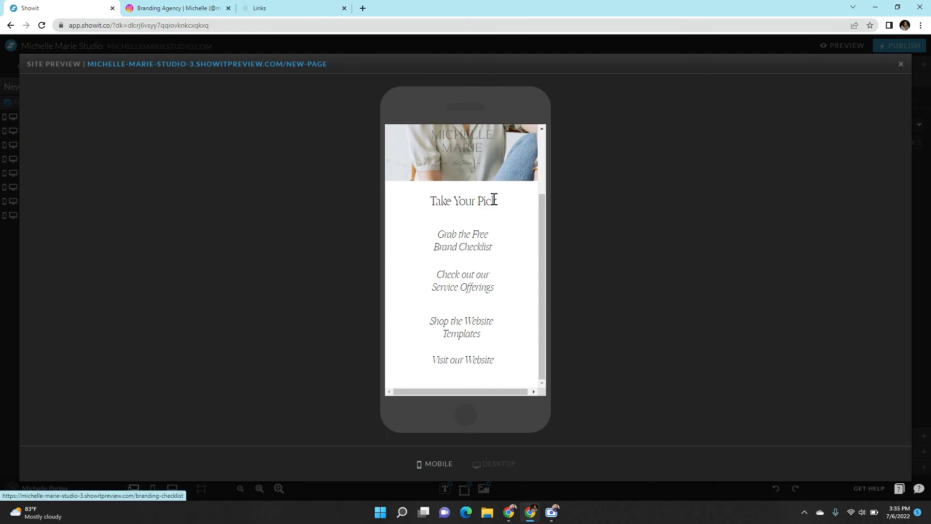
click(488, 461)
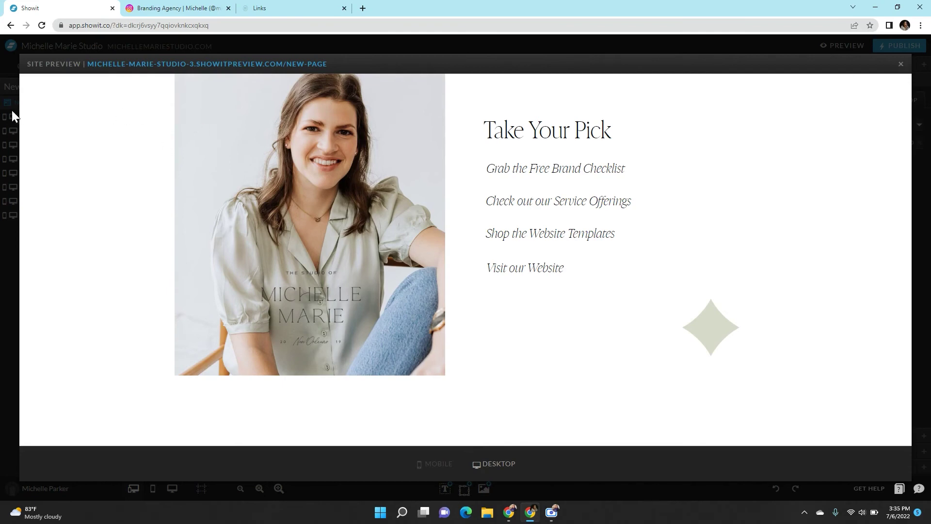
Make the portrait bleed off the left edge, verify in preview, then lengthen the desktop canvas
click(900, 64)
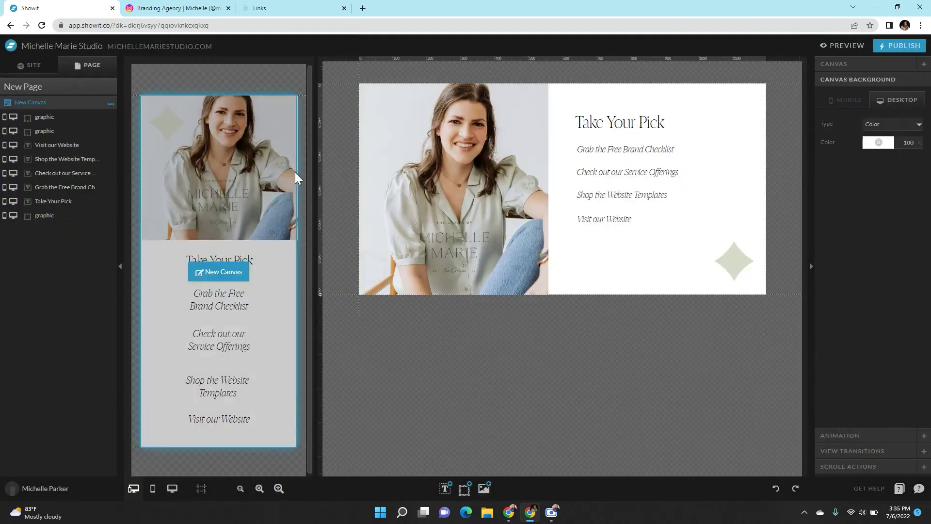
click(868, 79)
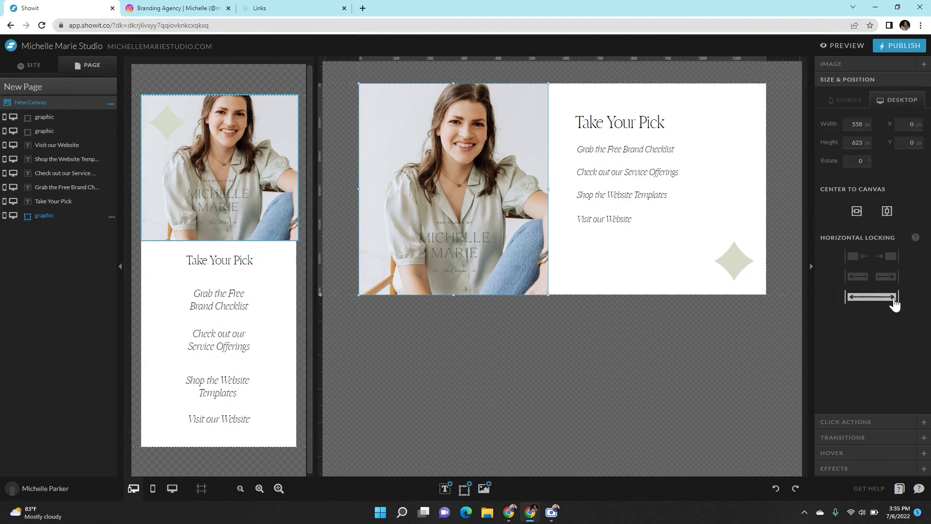
click(661, 288)
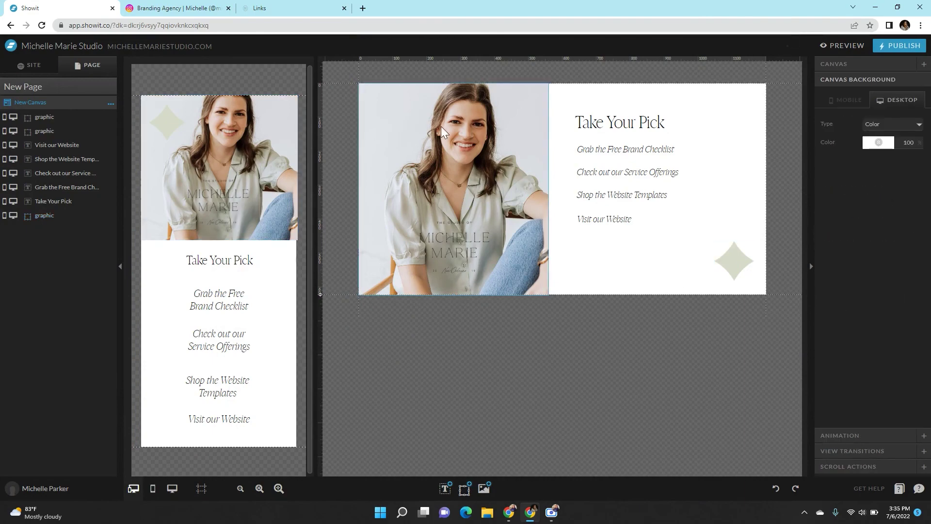
click(826, 46)
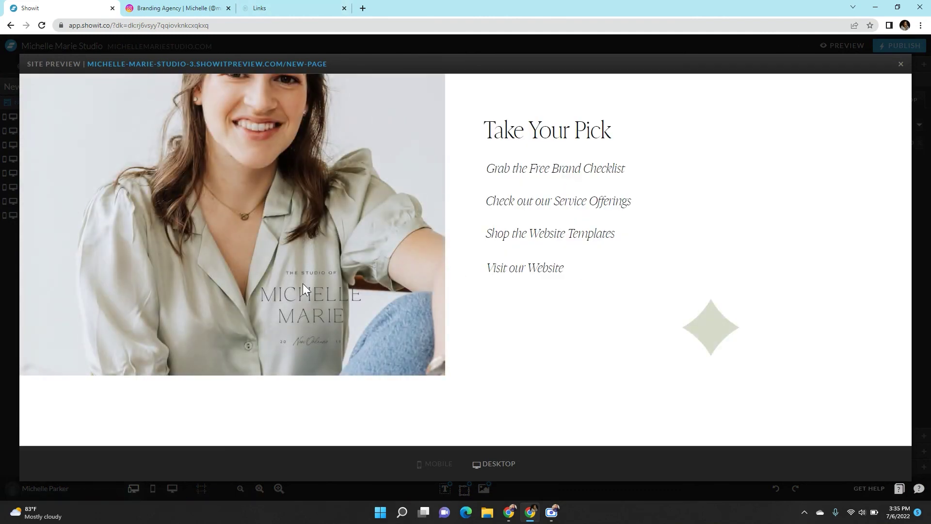
click(897, 64)
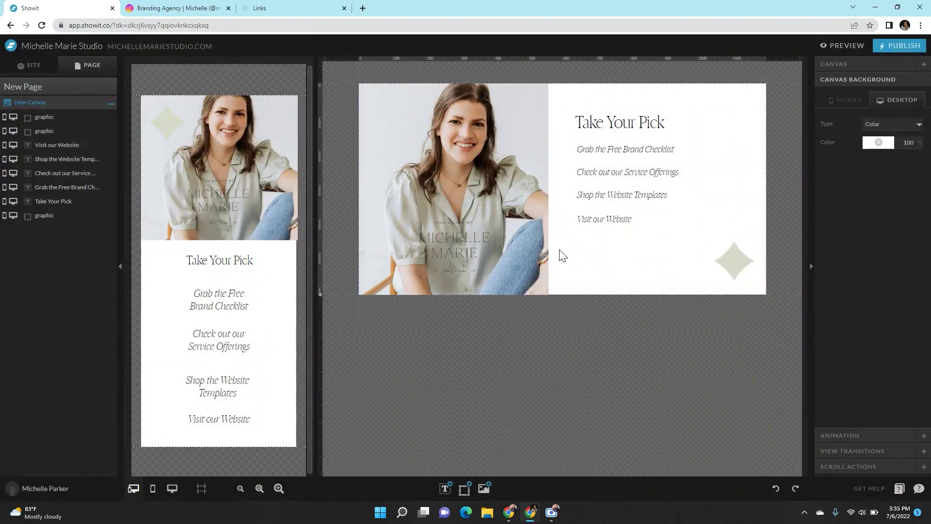
drag(319, 294, 341, 382)
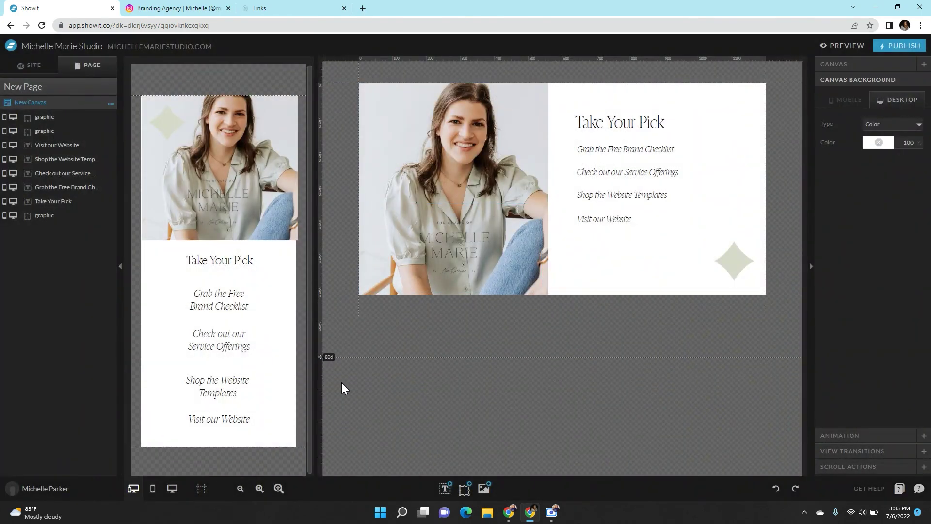
Stretch the portrait to the canvas bottom, centre the text group vertically, and lower the logo
click(504, 288)
drag(453, 294, 451, 357)
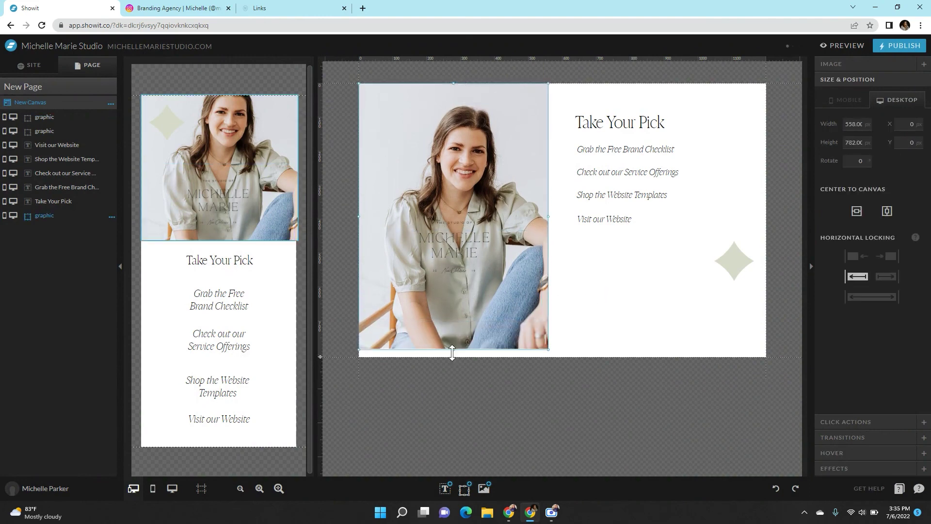
click(623, 325)
drag(742, 322, 599, 111)
click(828, 108)
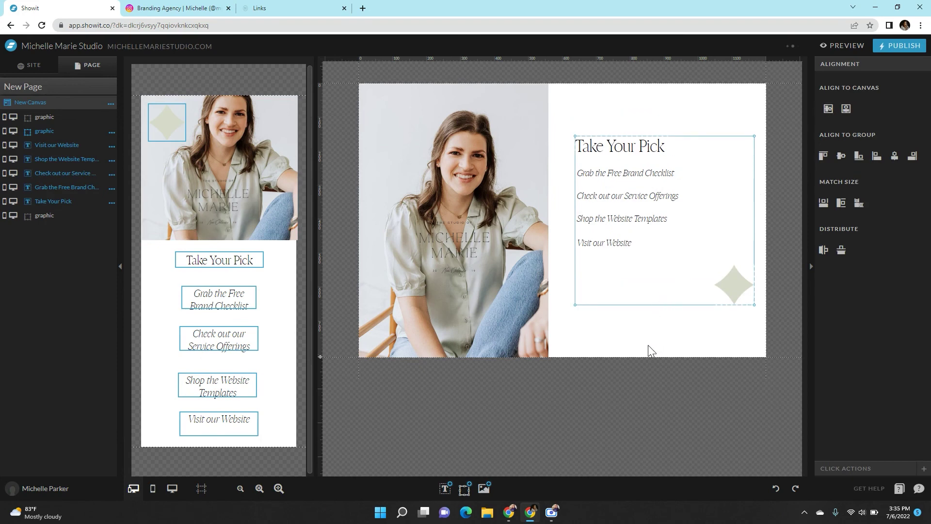
drag(444, 248, 456, 304)
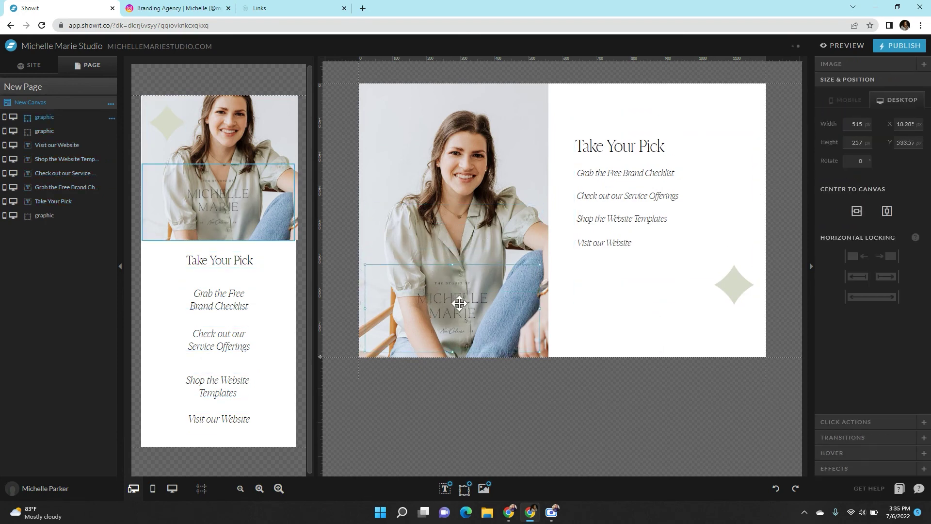
click(573, 296)
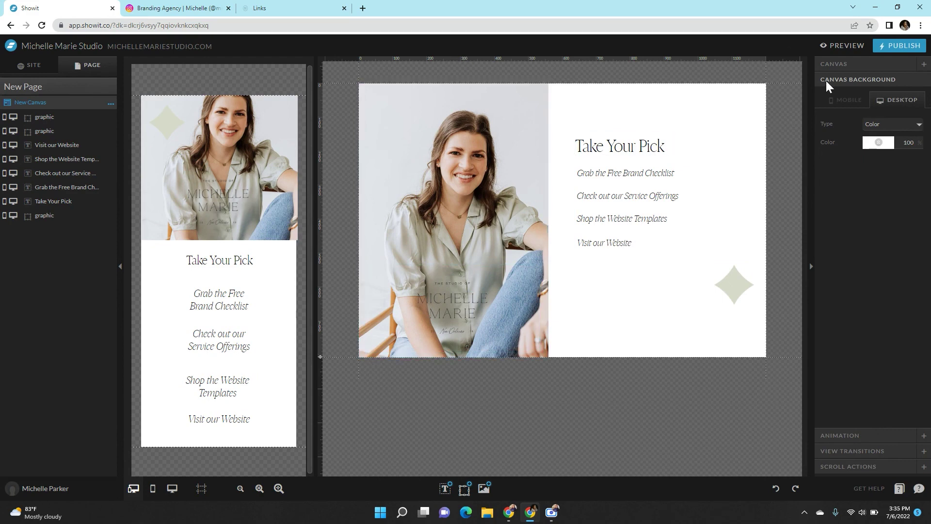
click(90, 88)
Open the page's Page Info settings and cancel the rename, keeping the name New Page
click(110, 88)
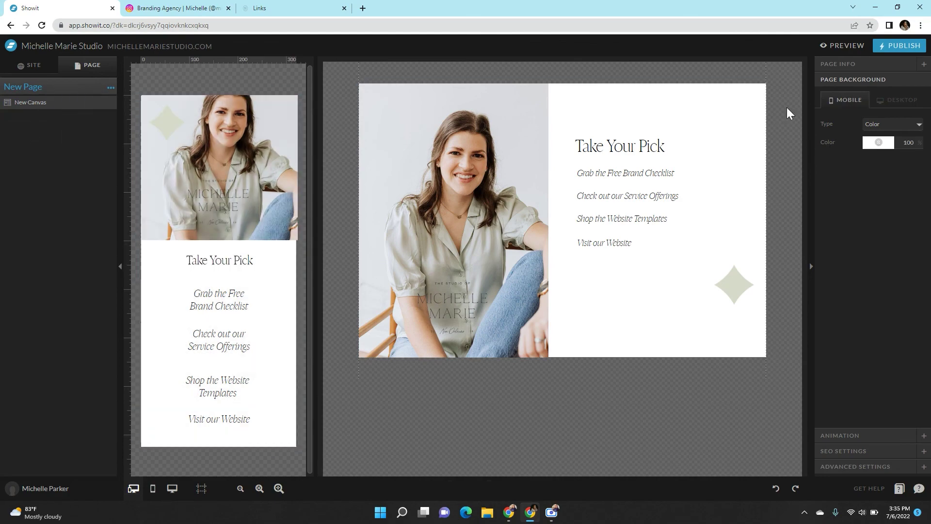
click(853, 63)
click(901, 83)
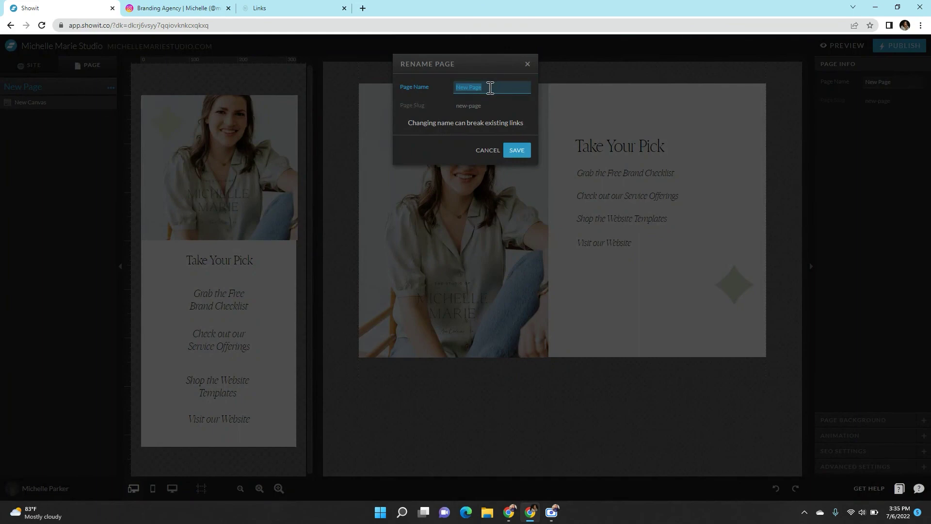
click(527, 64)
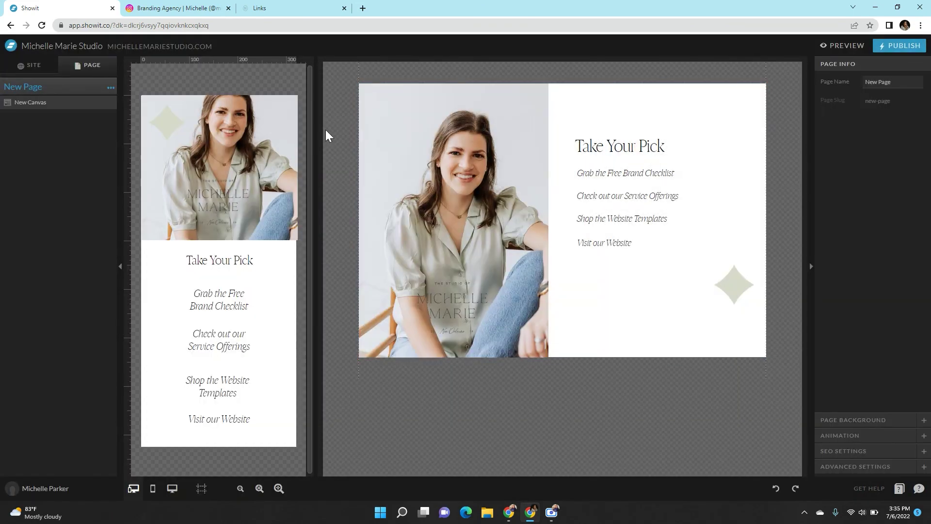